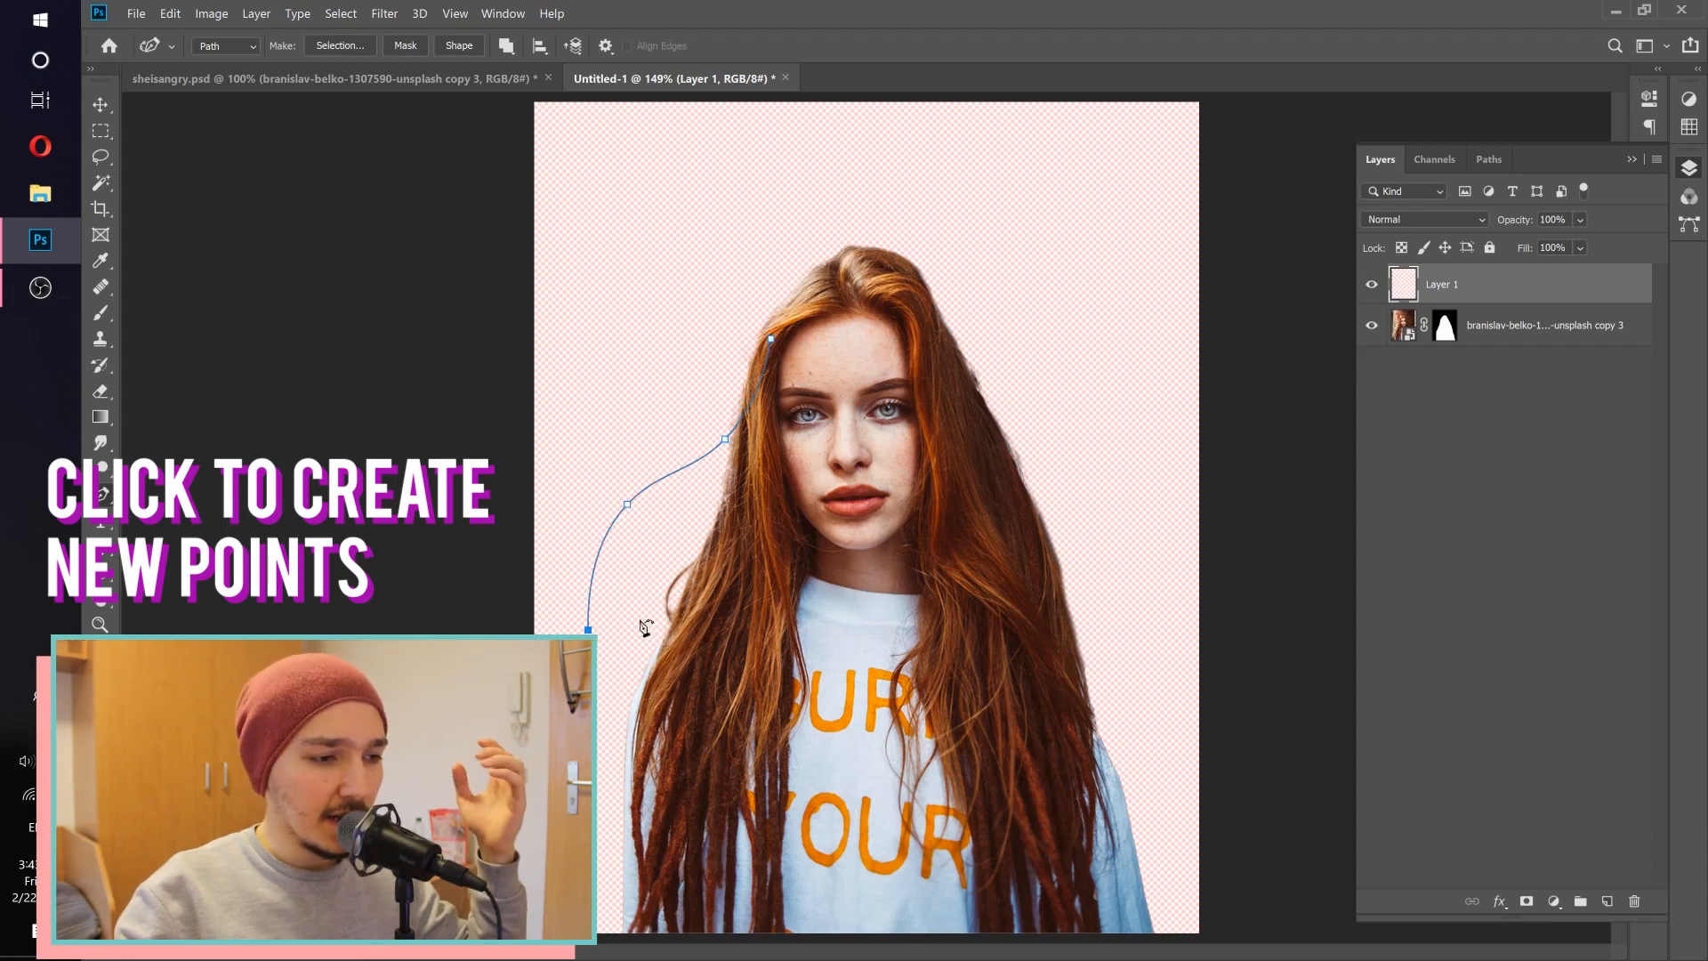
Extend the curved path beside the left side of the hair with one more lower point, and show the document's paths
{"action": "left_click", "coordinate": [570, 684]}
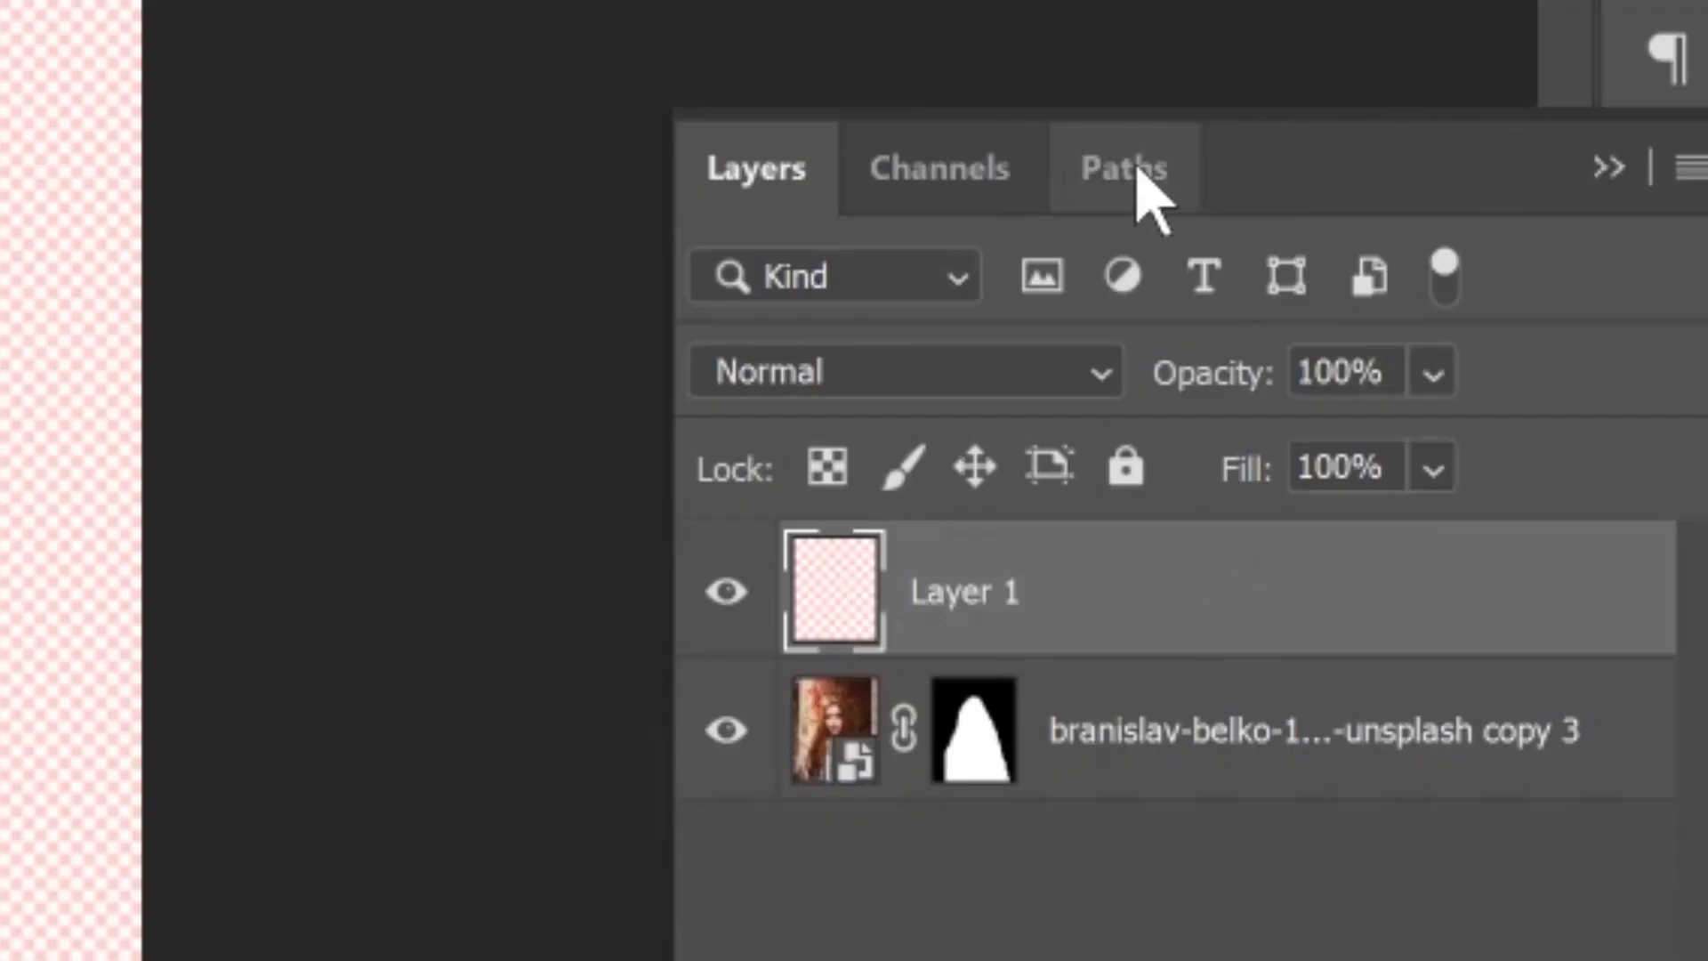
{"action": "left_click", "coordinate": [1490, 161]}
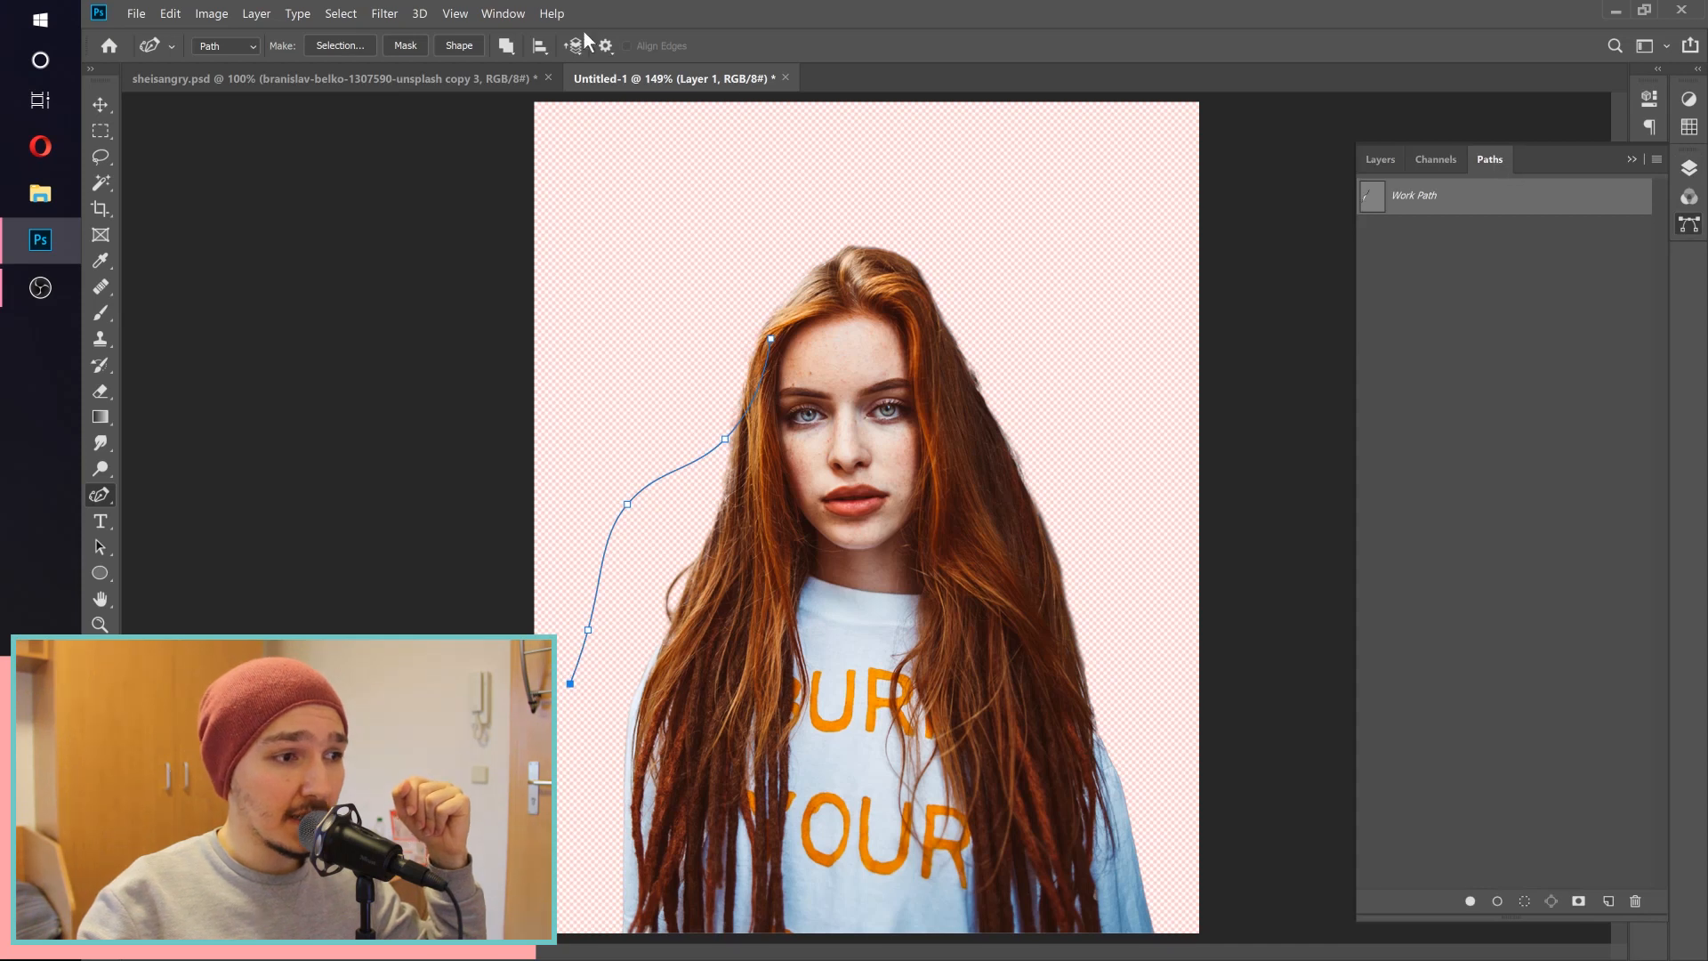
{"action": "left_click", "coordinate": [511, 14]}
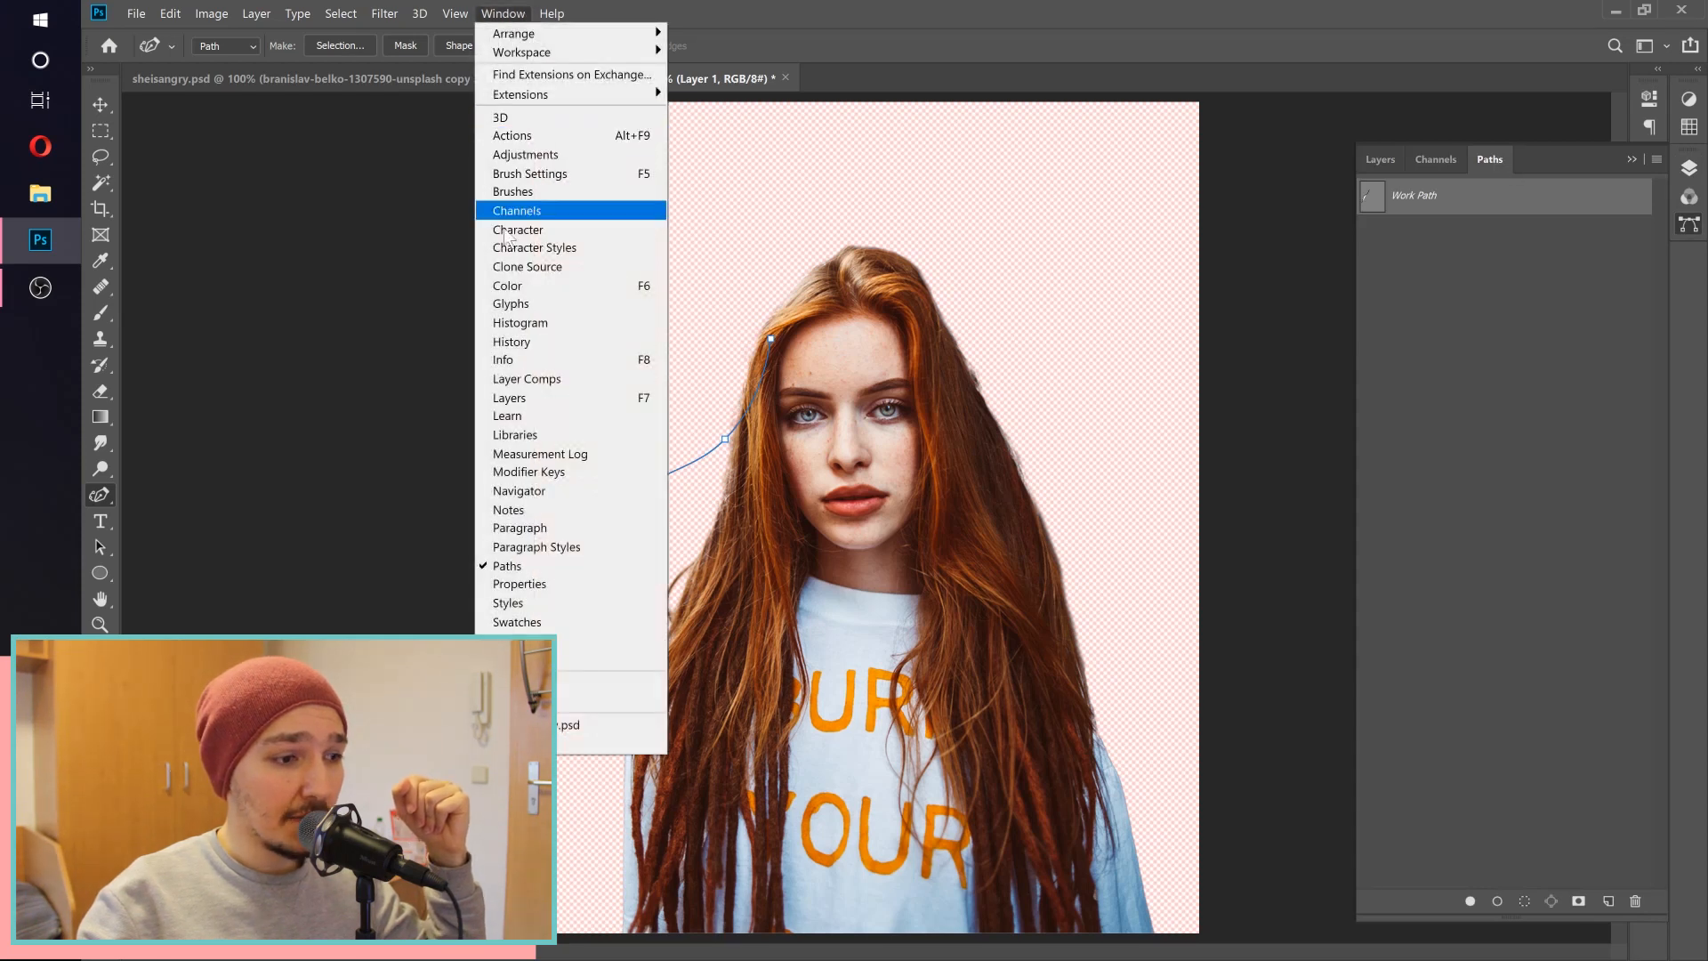
{"action": "left_click", "coordinate": [1498, 191]}
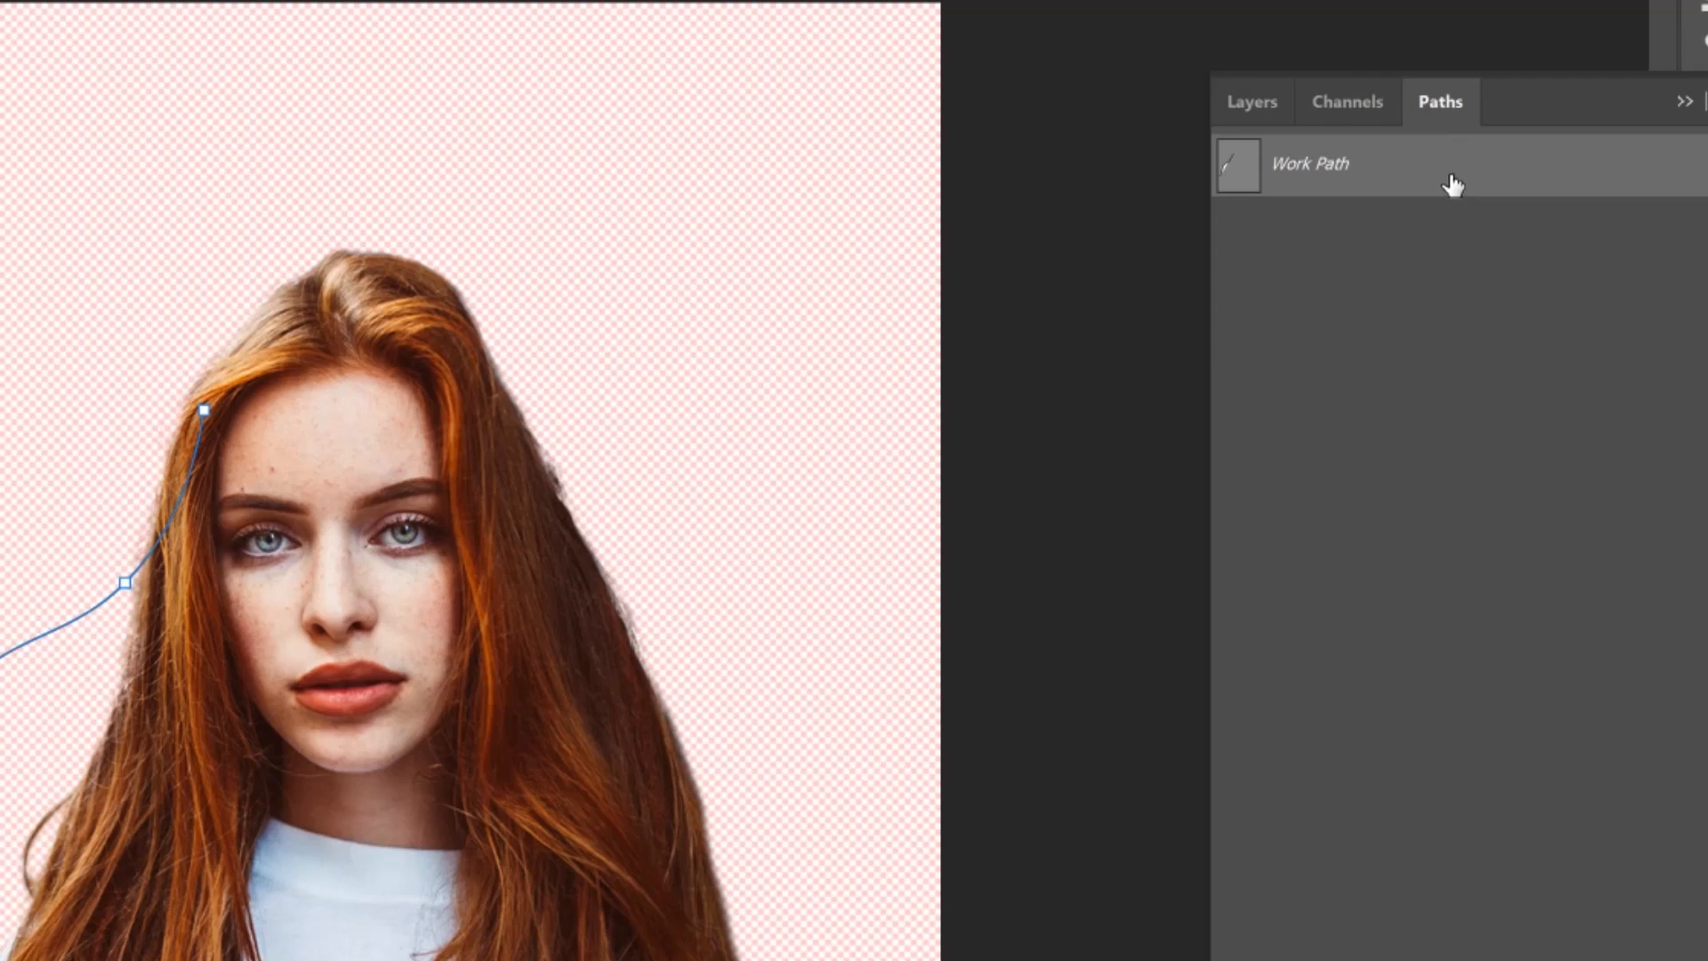
Stroke the work path with the Smudge tool, leaving Simulate Pressure off
{"action": "right_click", "coordinate": [1450, 183]}
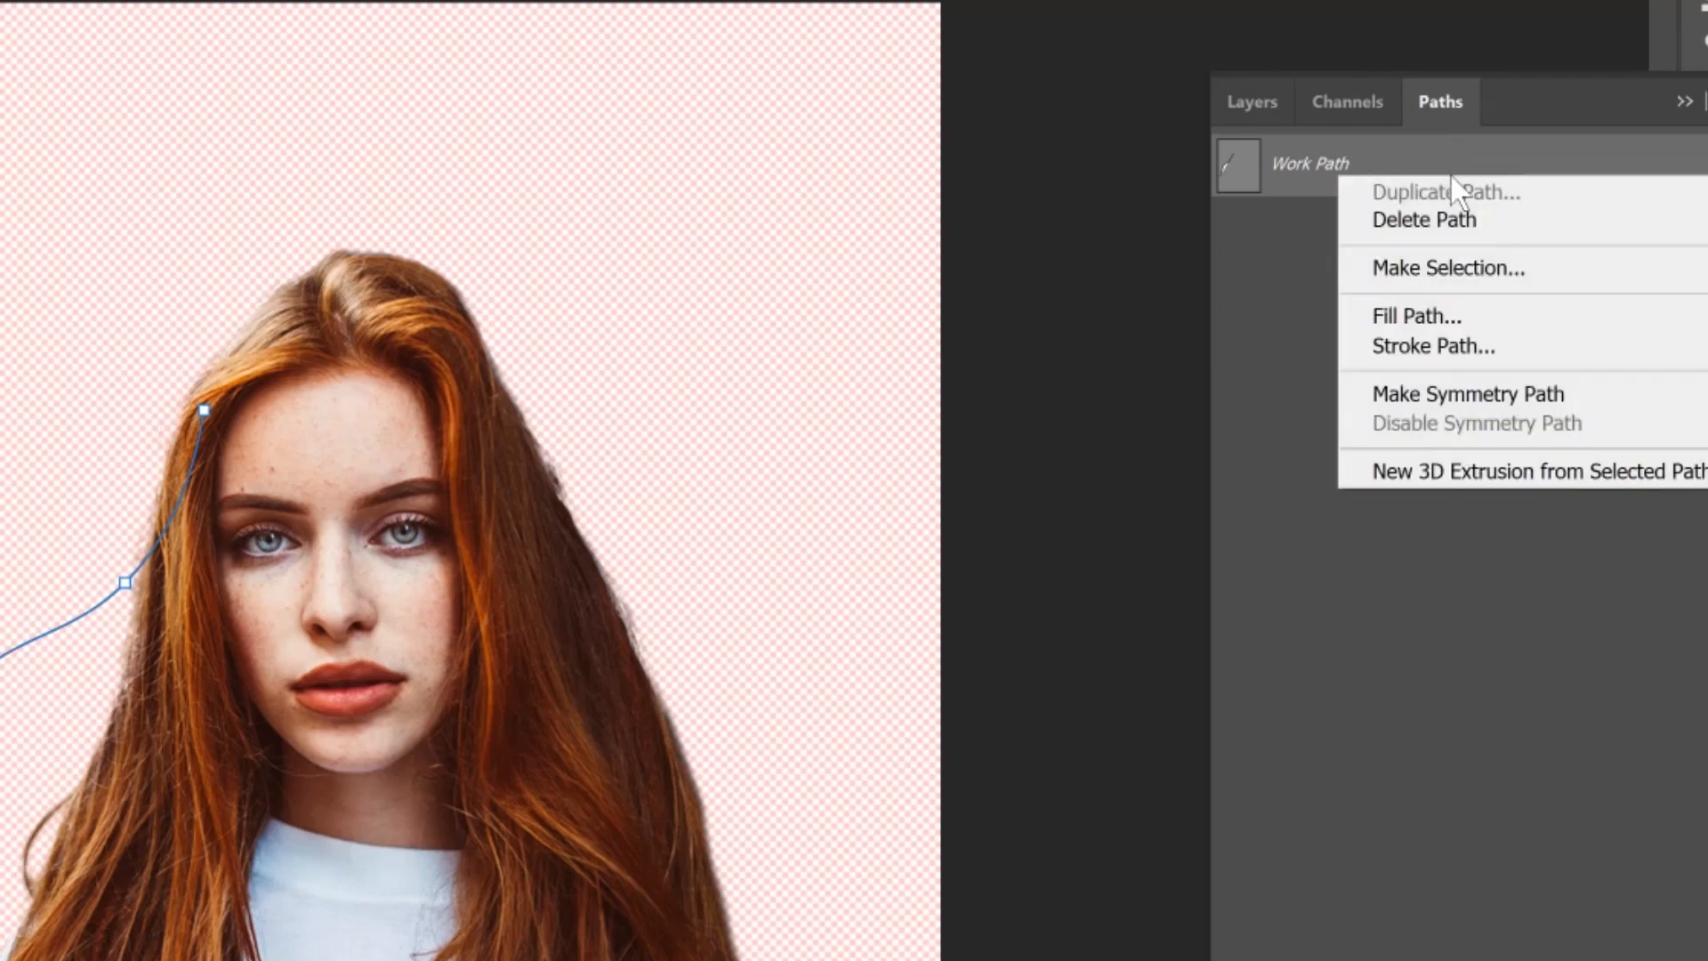
{"action": "left_click", "coordinate": [1415, 348]}
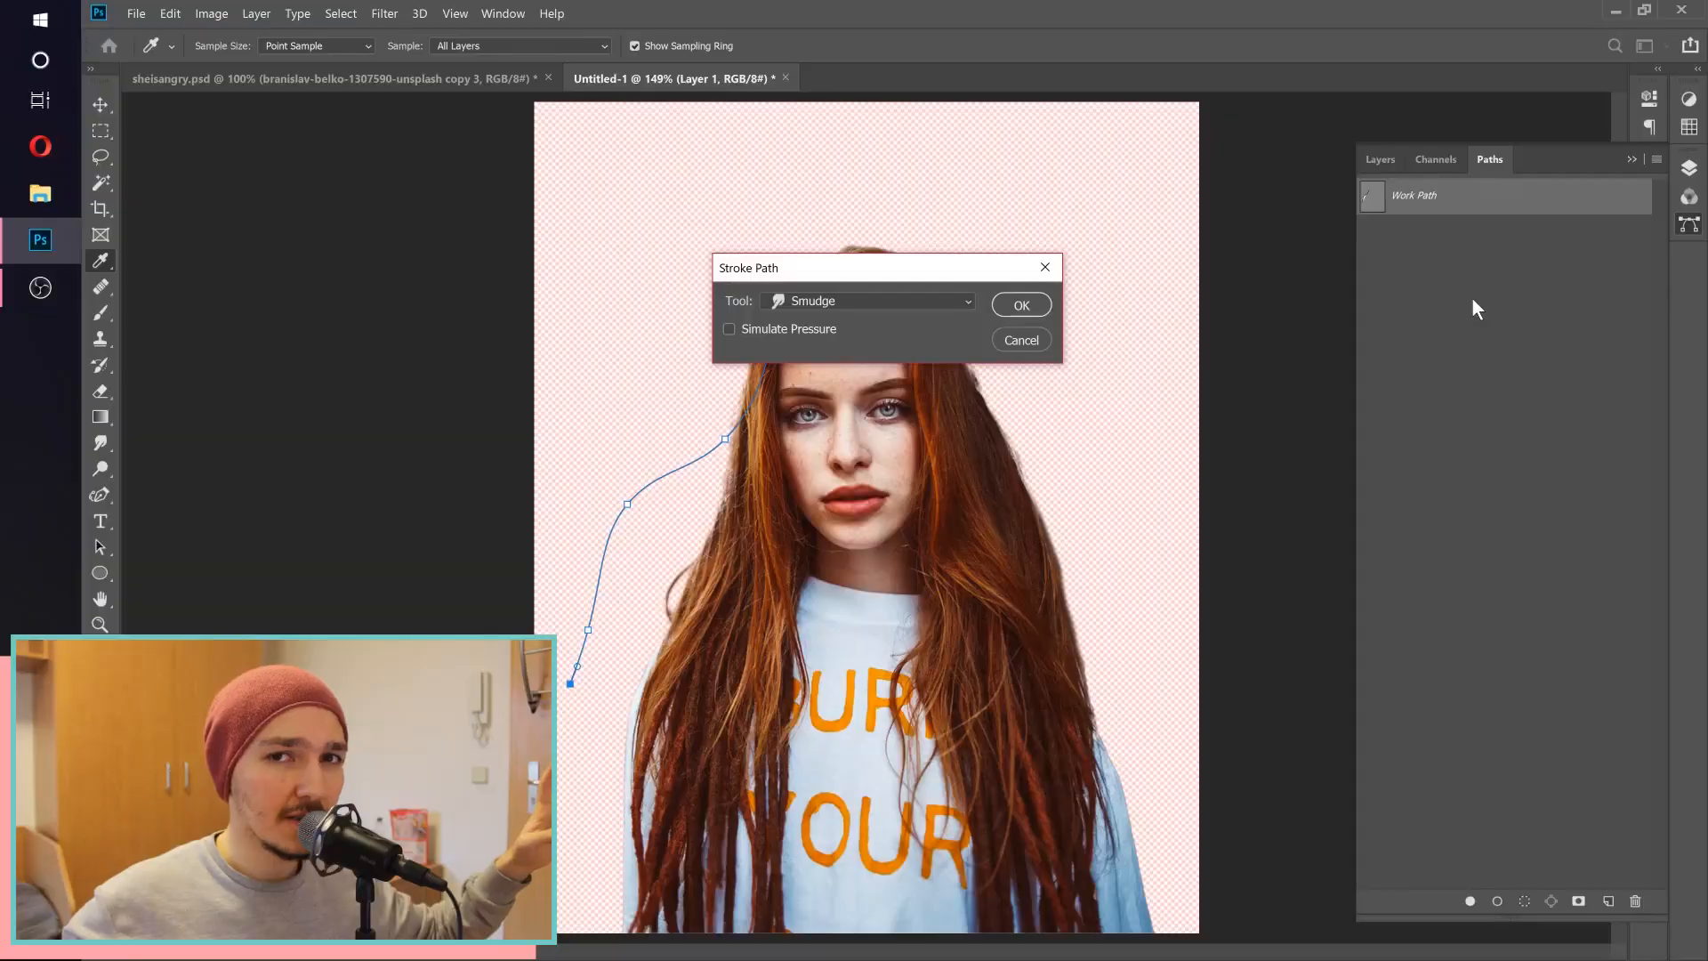
{"action": "left_click_drag", "start_coordinate": [885, 280], "coordinate": [1447, 340]}
{"action": "left_click", "coordinate": [1437, 375]}
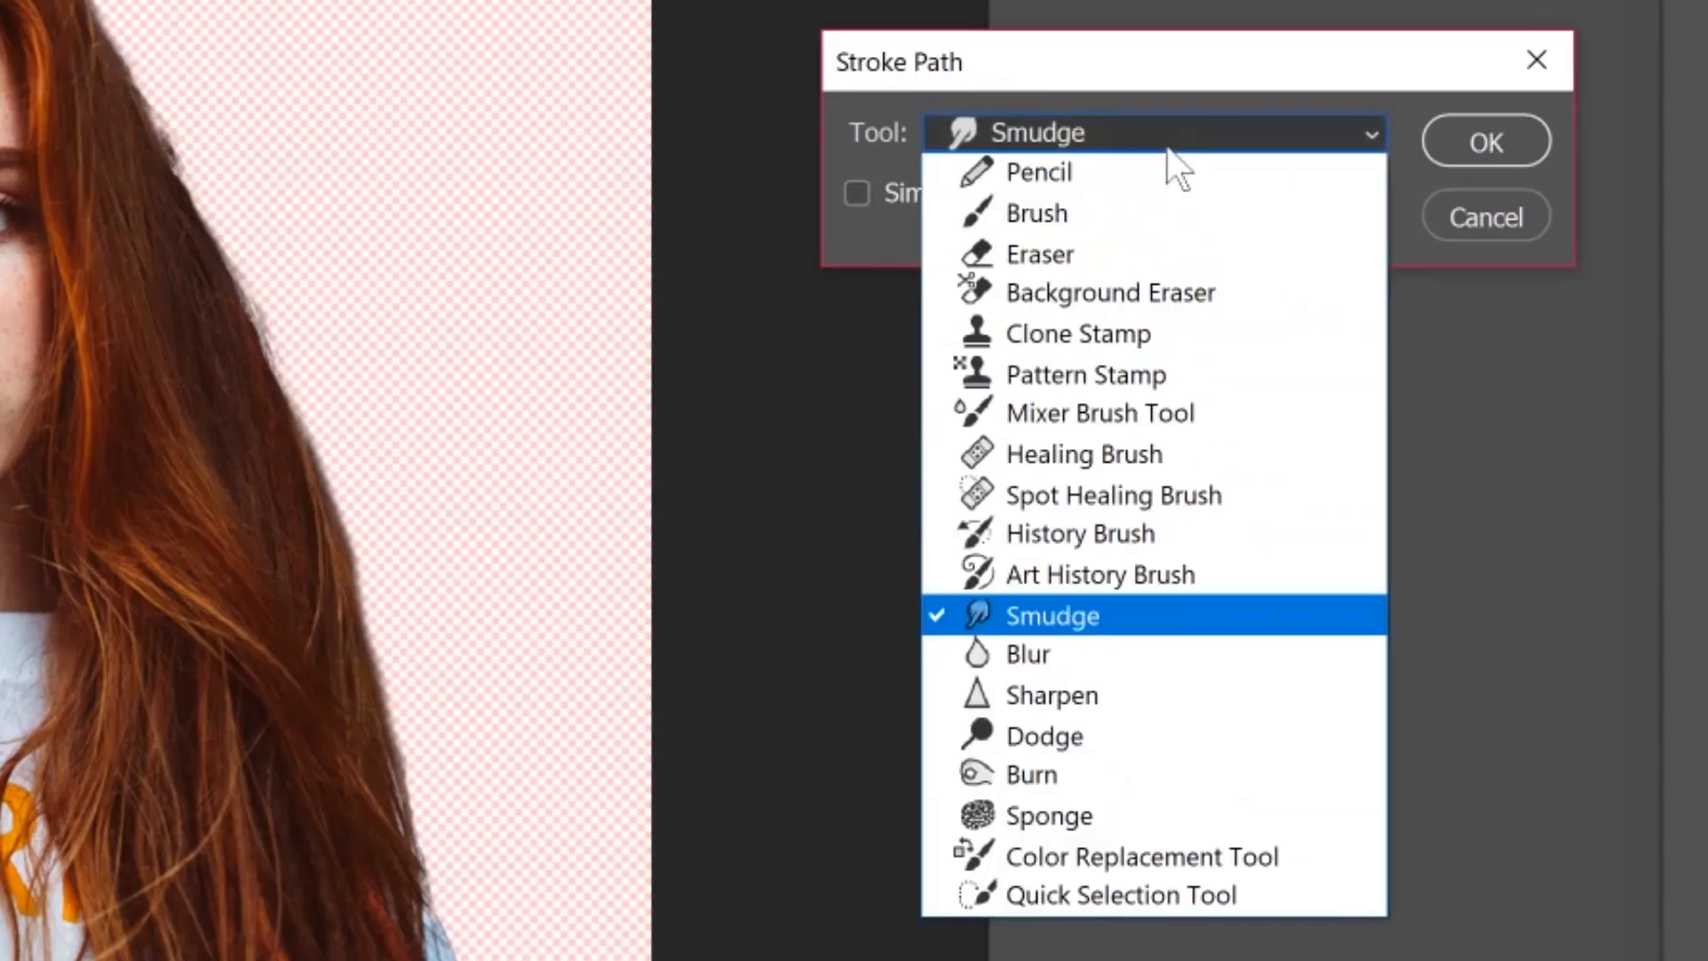
{"action": "left_click", "coordinate": [1098, 614]}
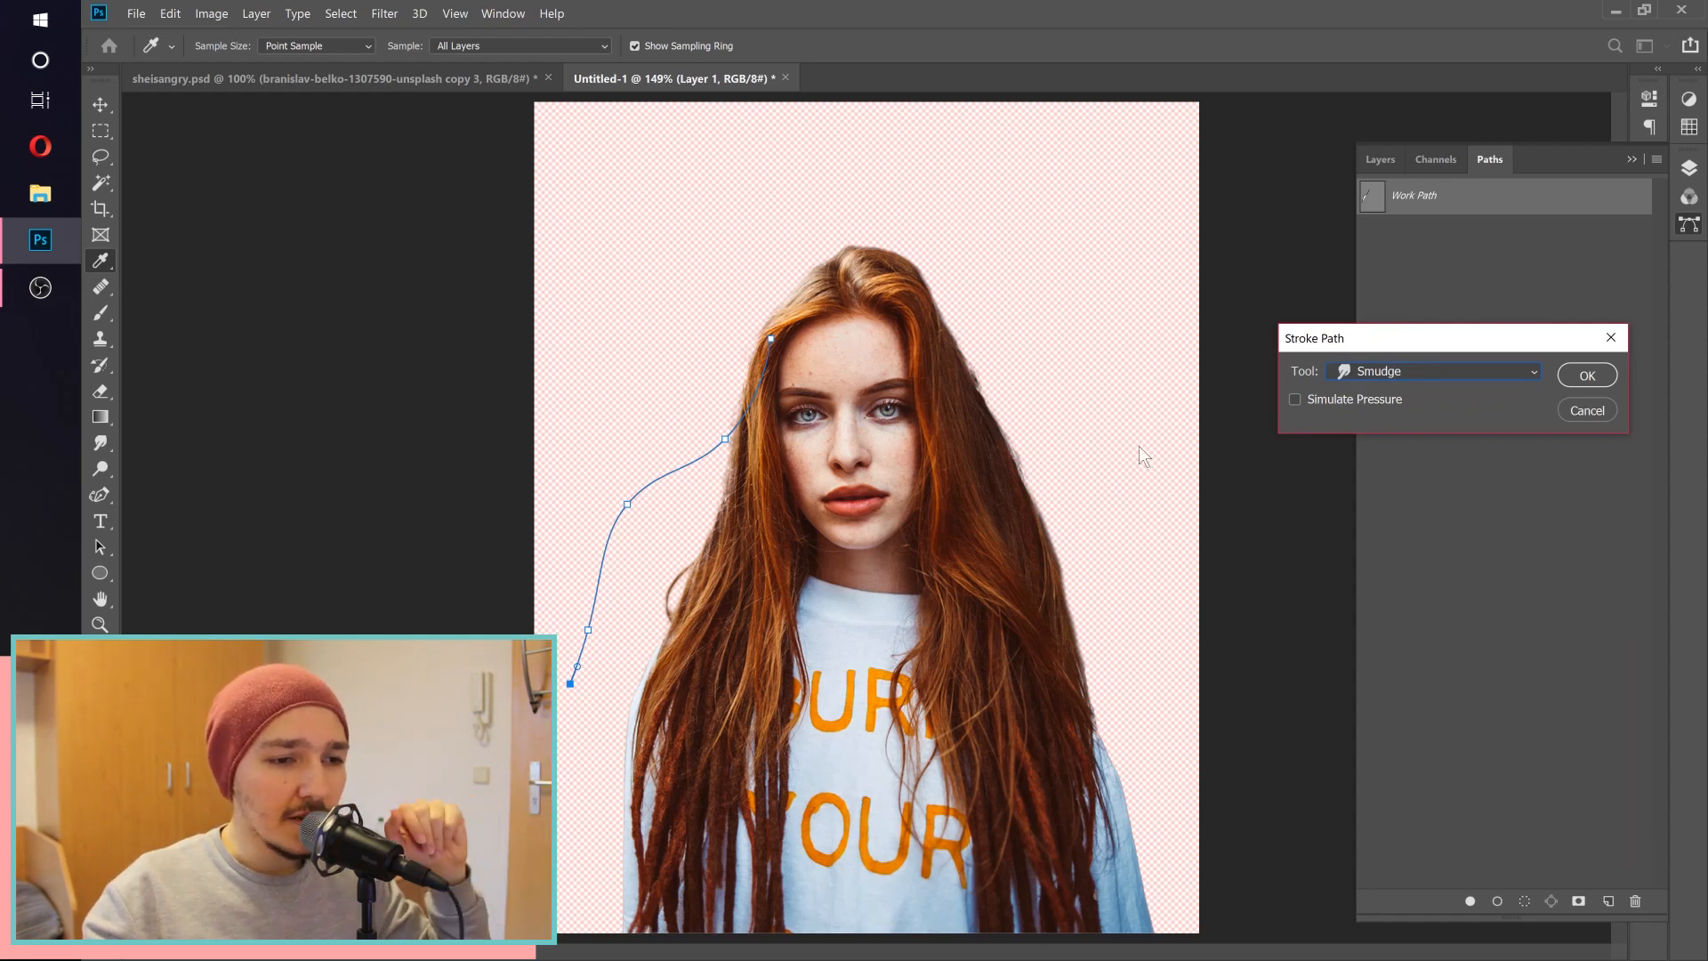
{"action": "left_click", "coordinate": [1582, 377]}
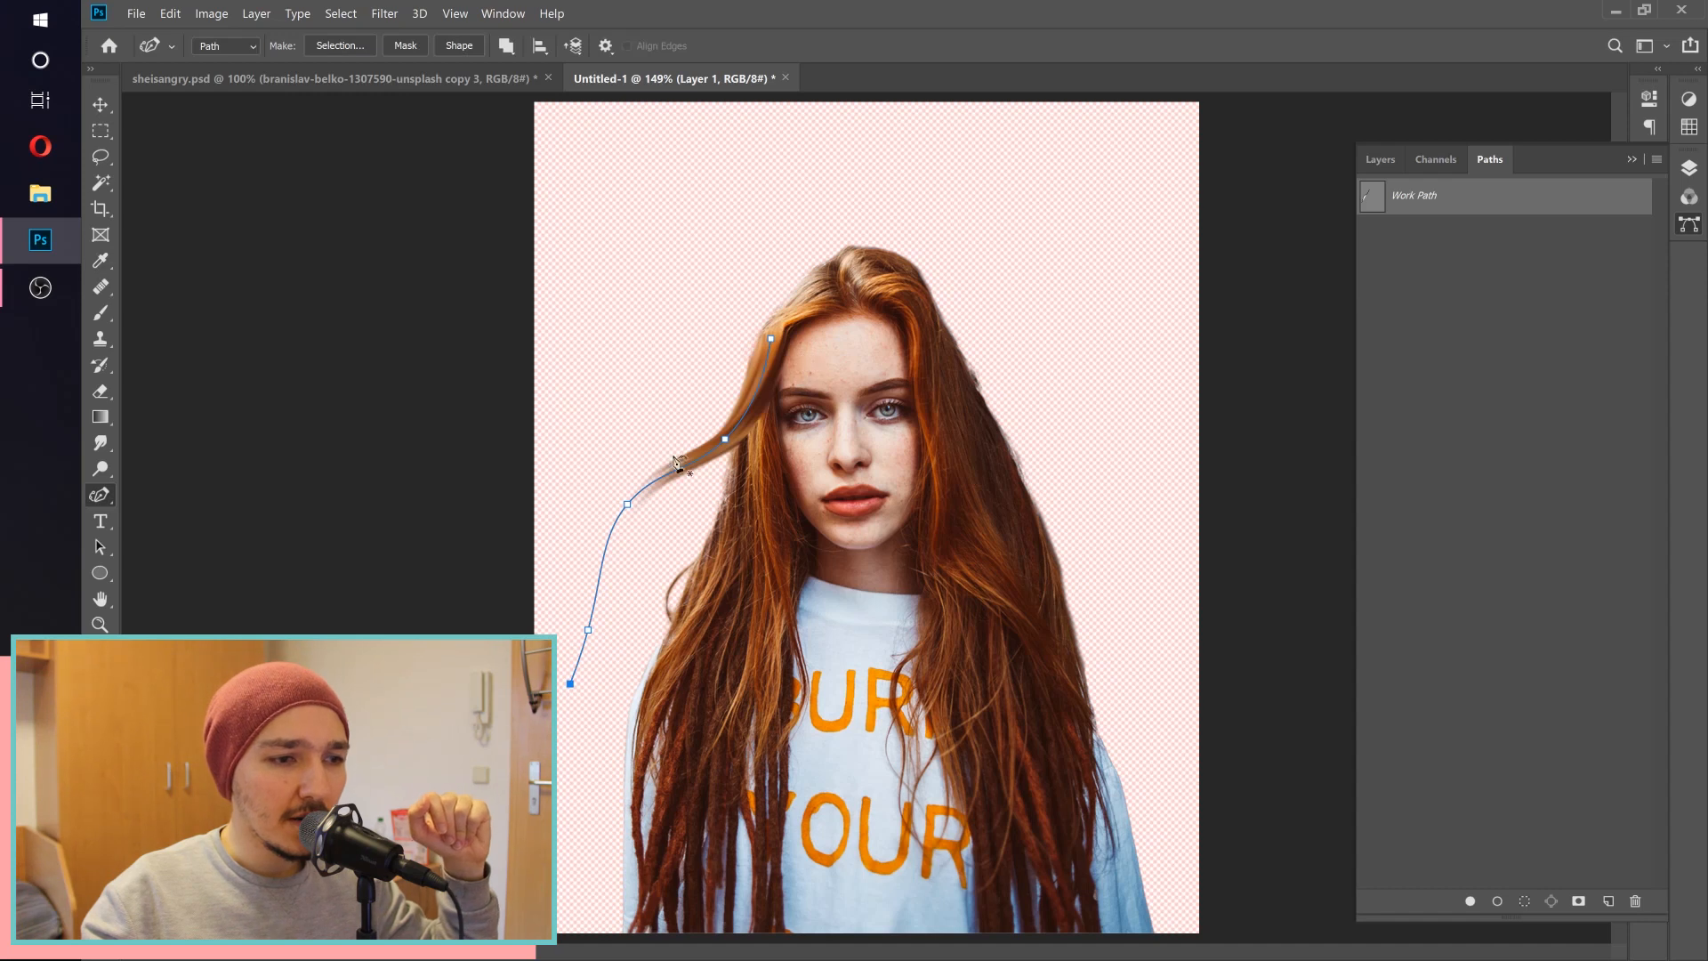
Stroke the same work path once more with the Smudge tool to lengthen the hair strand
{"action": "right_click", "coordinate": [1504, 203]}
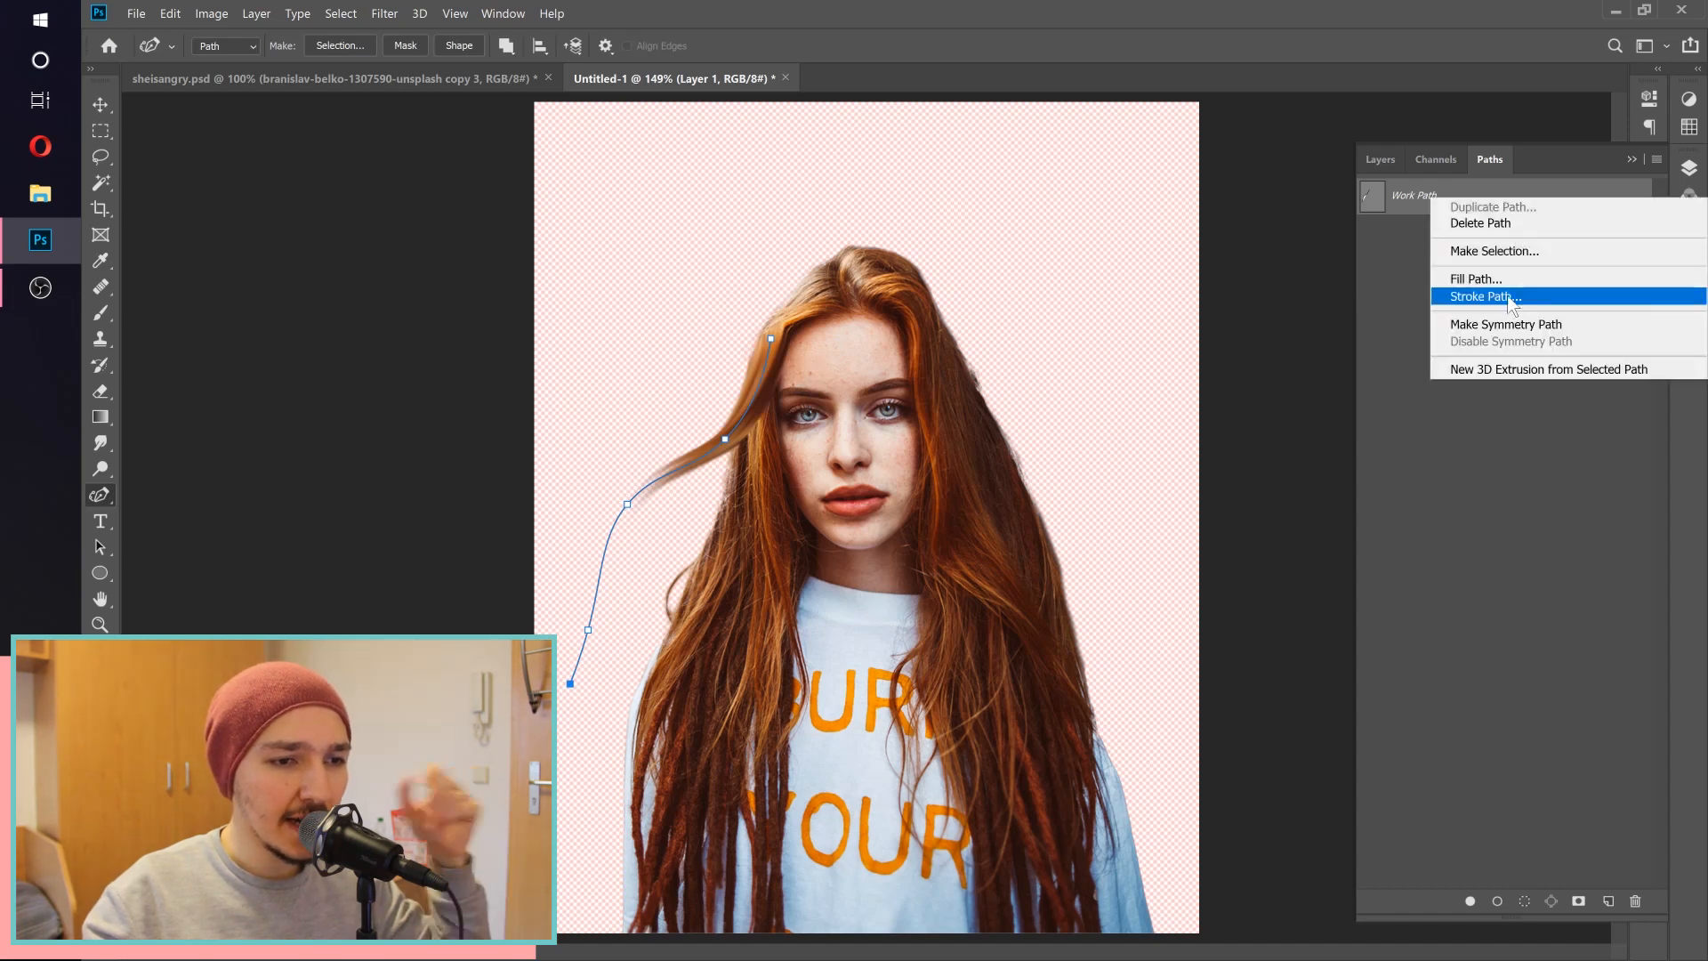
{"action": "left_click", "coordinate": [1507, 297]}
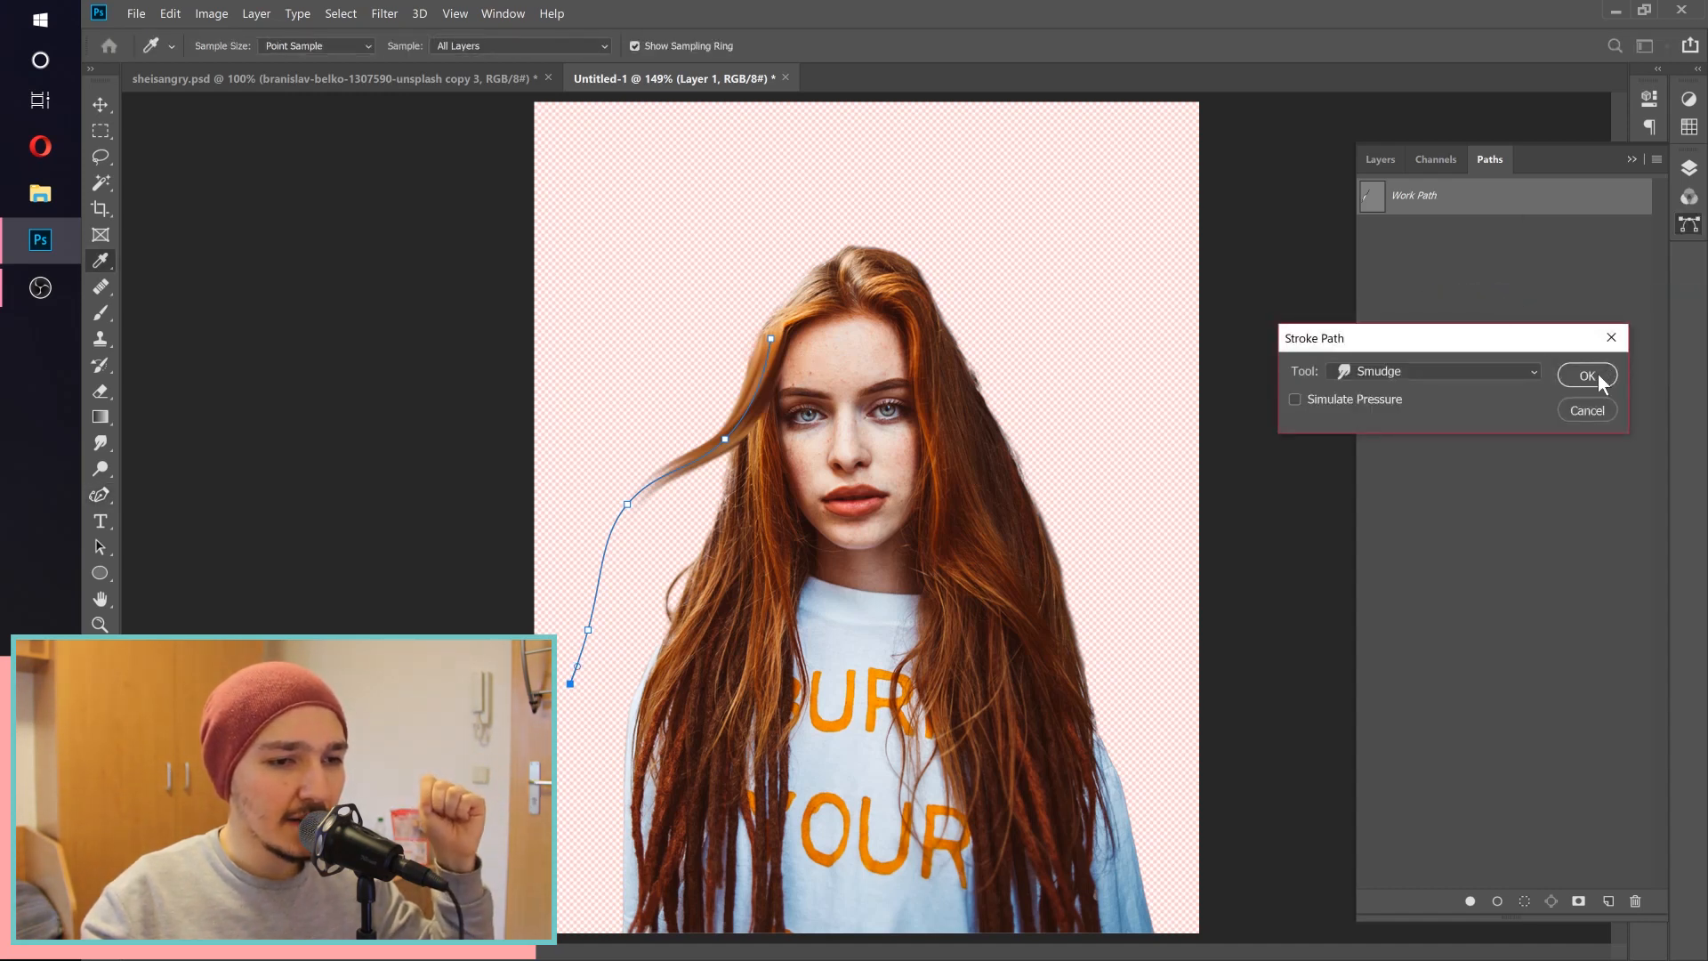
{"action": "left_click", "coordinate": [1592, 375]}
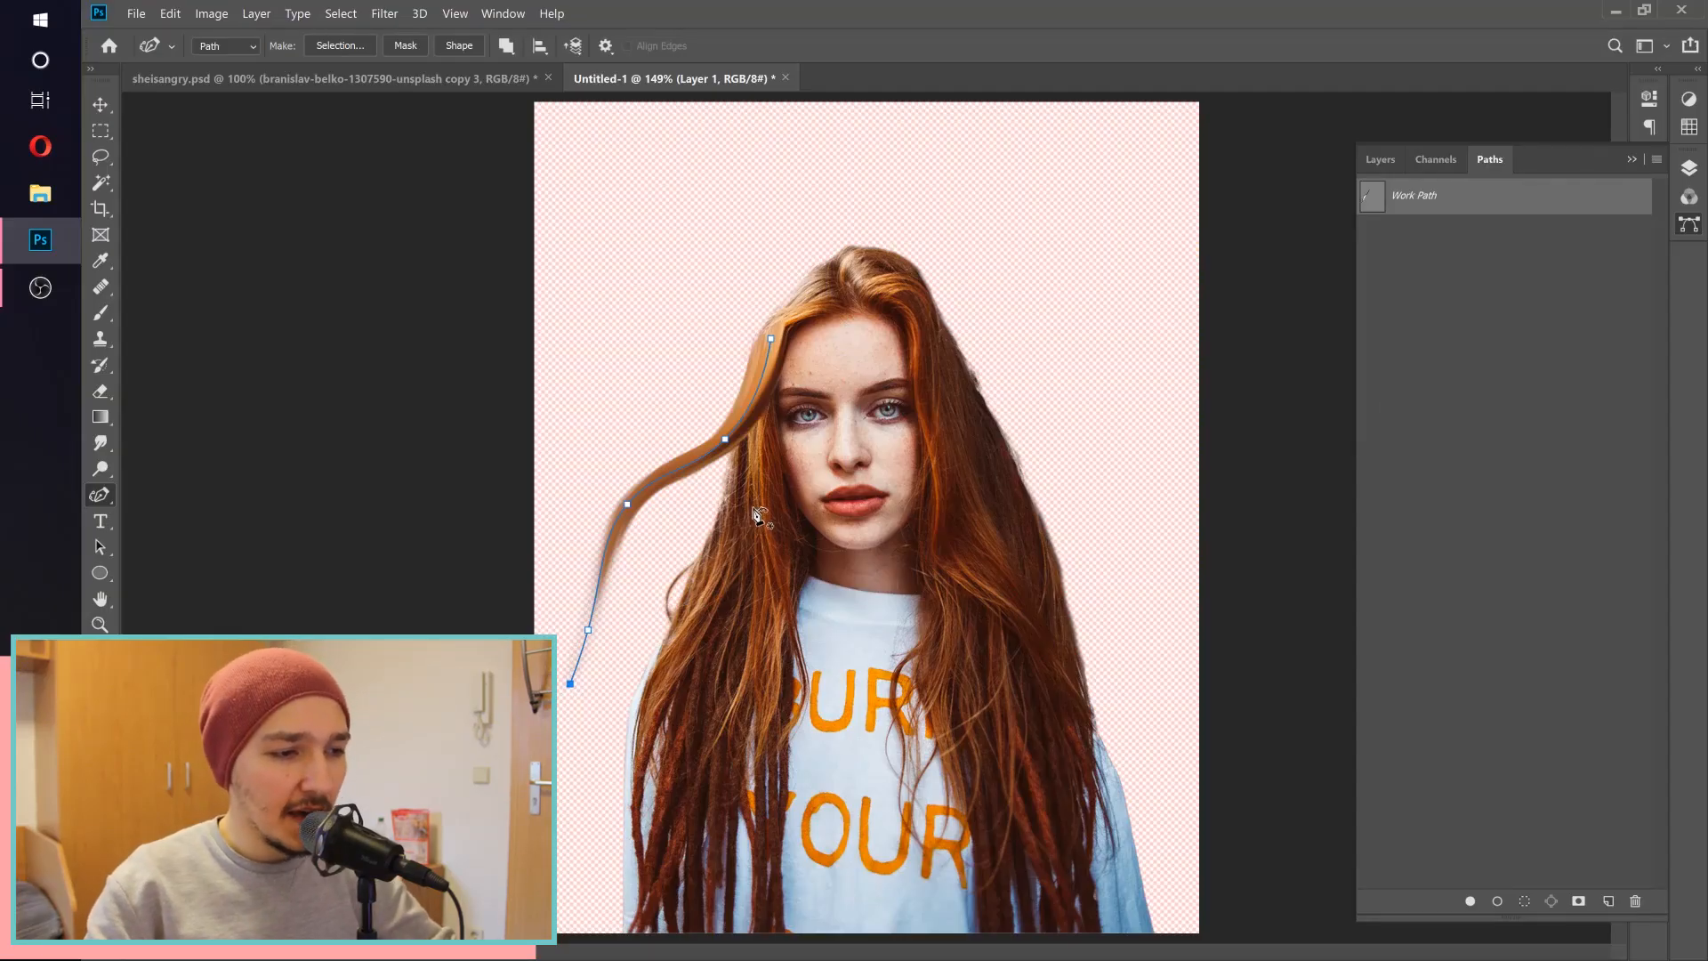
Create a new empty layer above Layer 1 and delete the existing work path
{"action": "left_click", "coordinate": [1631, 159]}
{"action": "left_click", "coordinate": [1690, 169]}
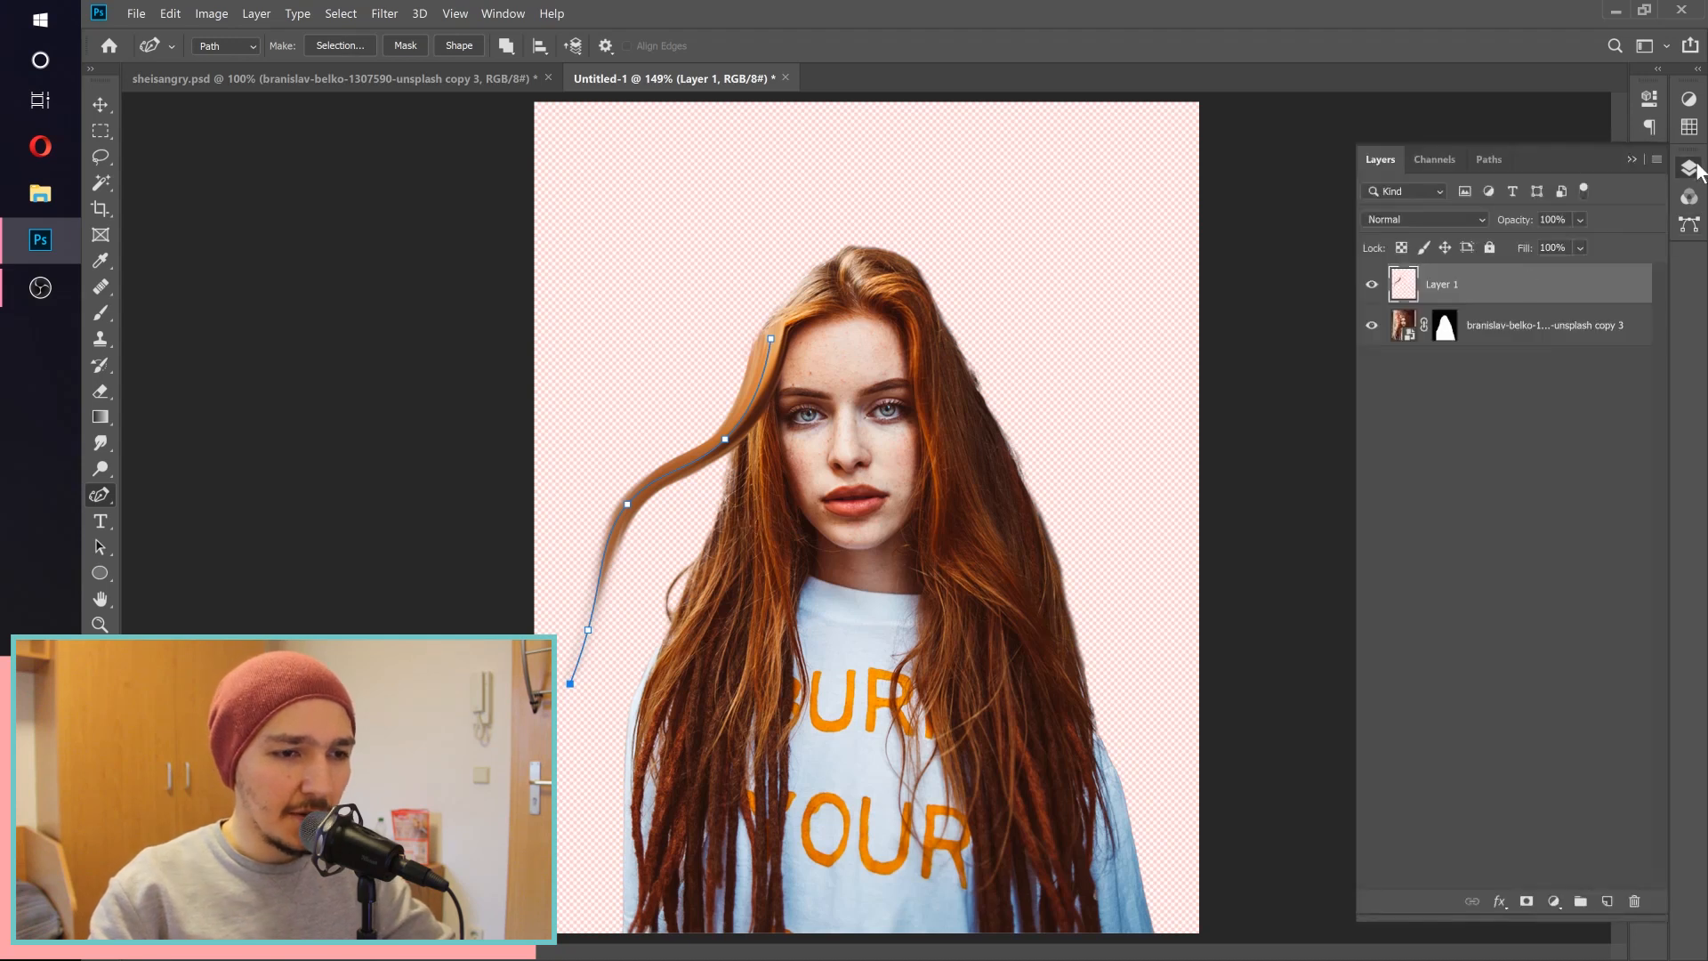
{"action": "left_click", "coordinate": [1610, 901]}
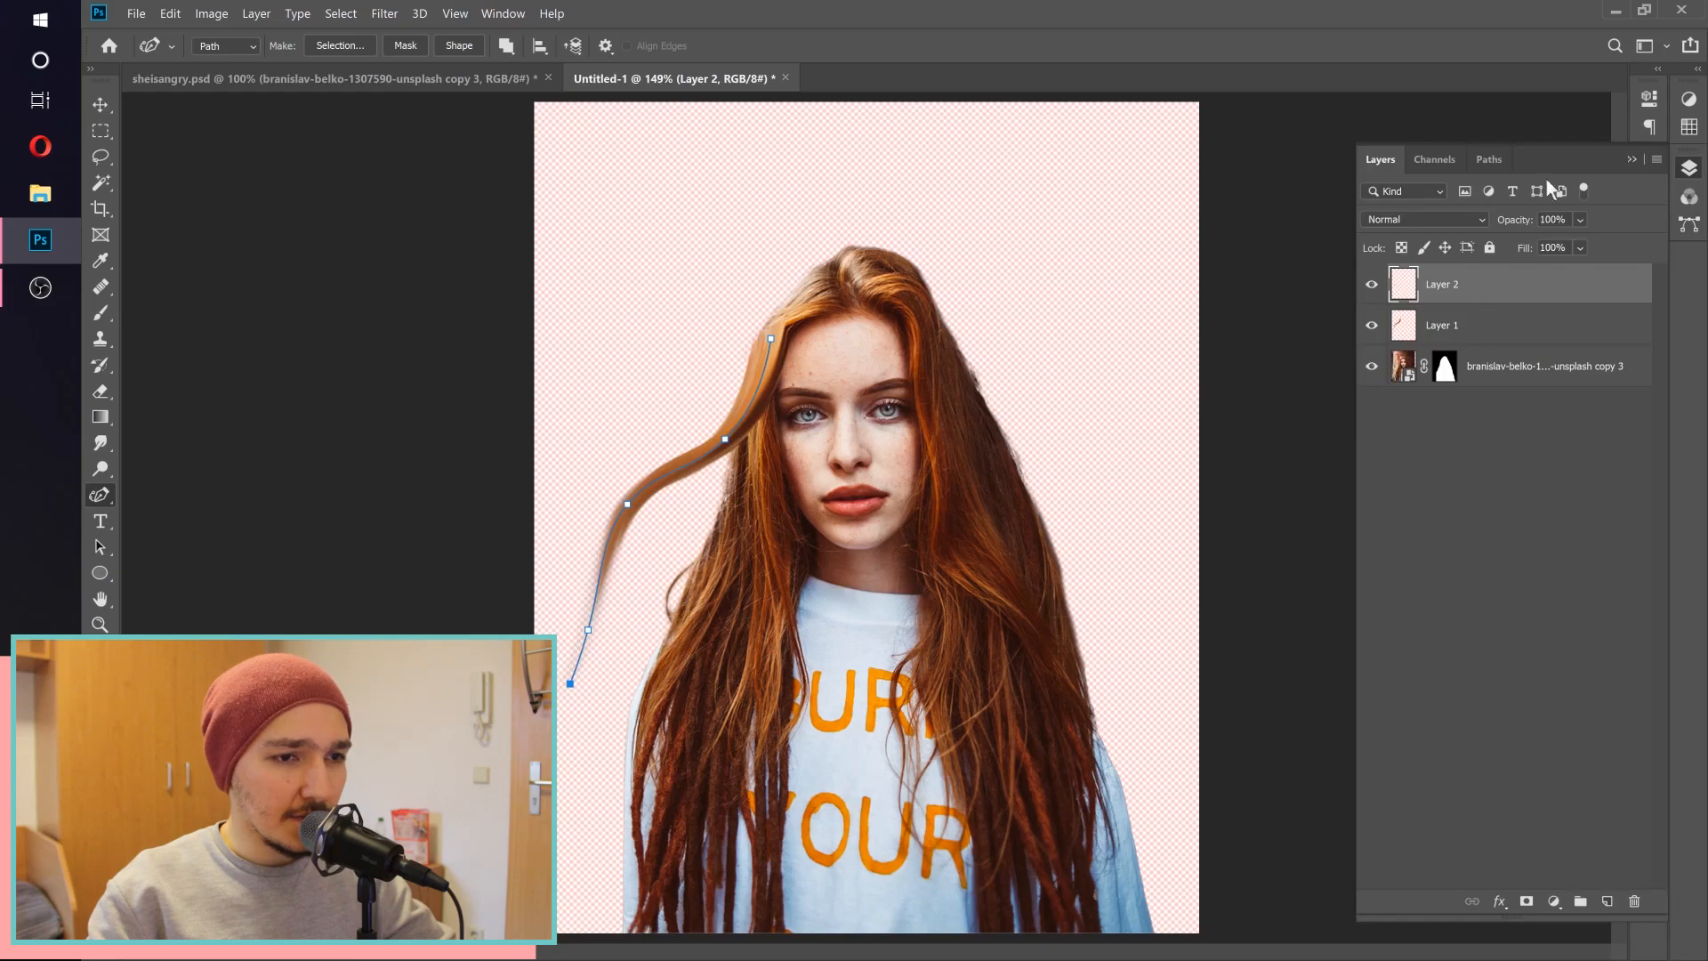
{"action": "left_click", "coordinate": [1488, 159]}
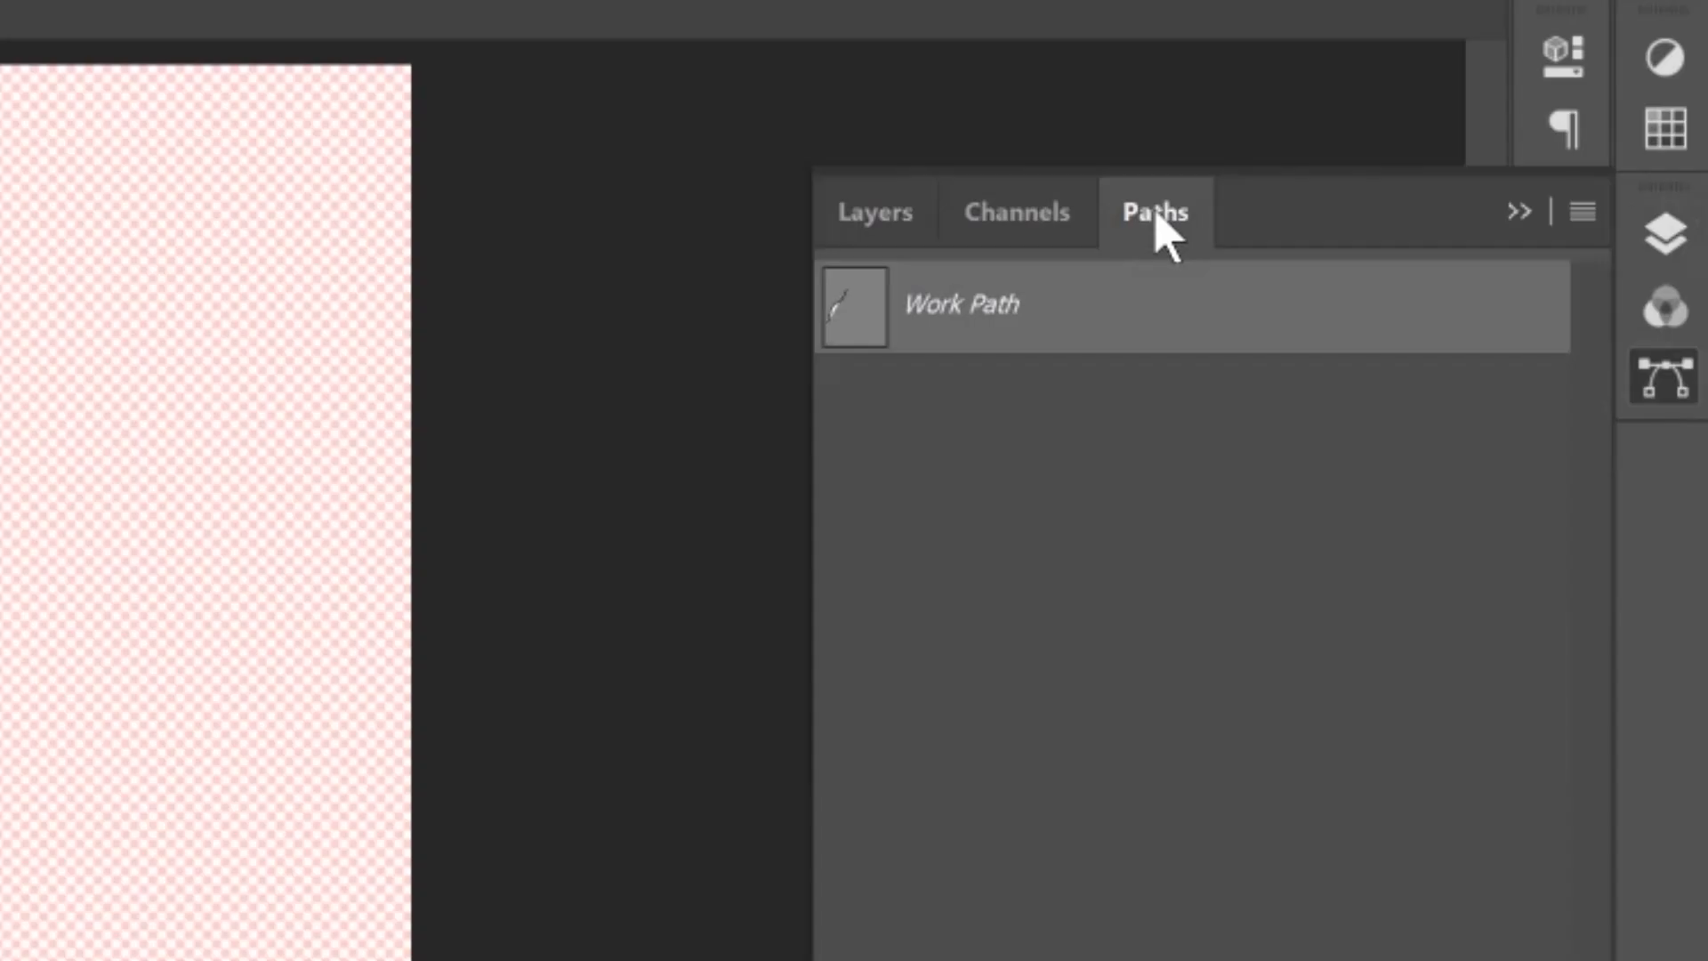
{"action": "right_click", "coordinate": [1174, 318]}
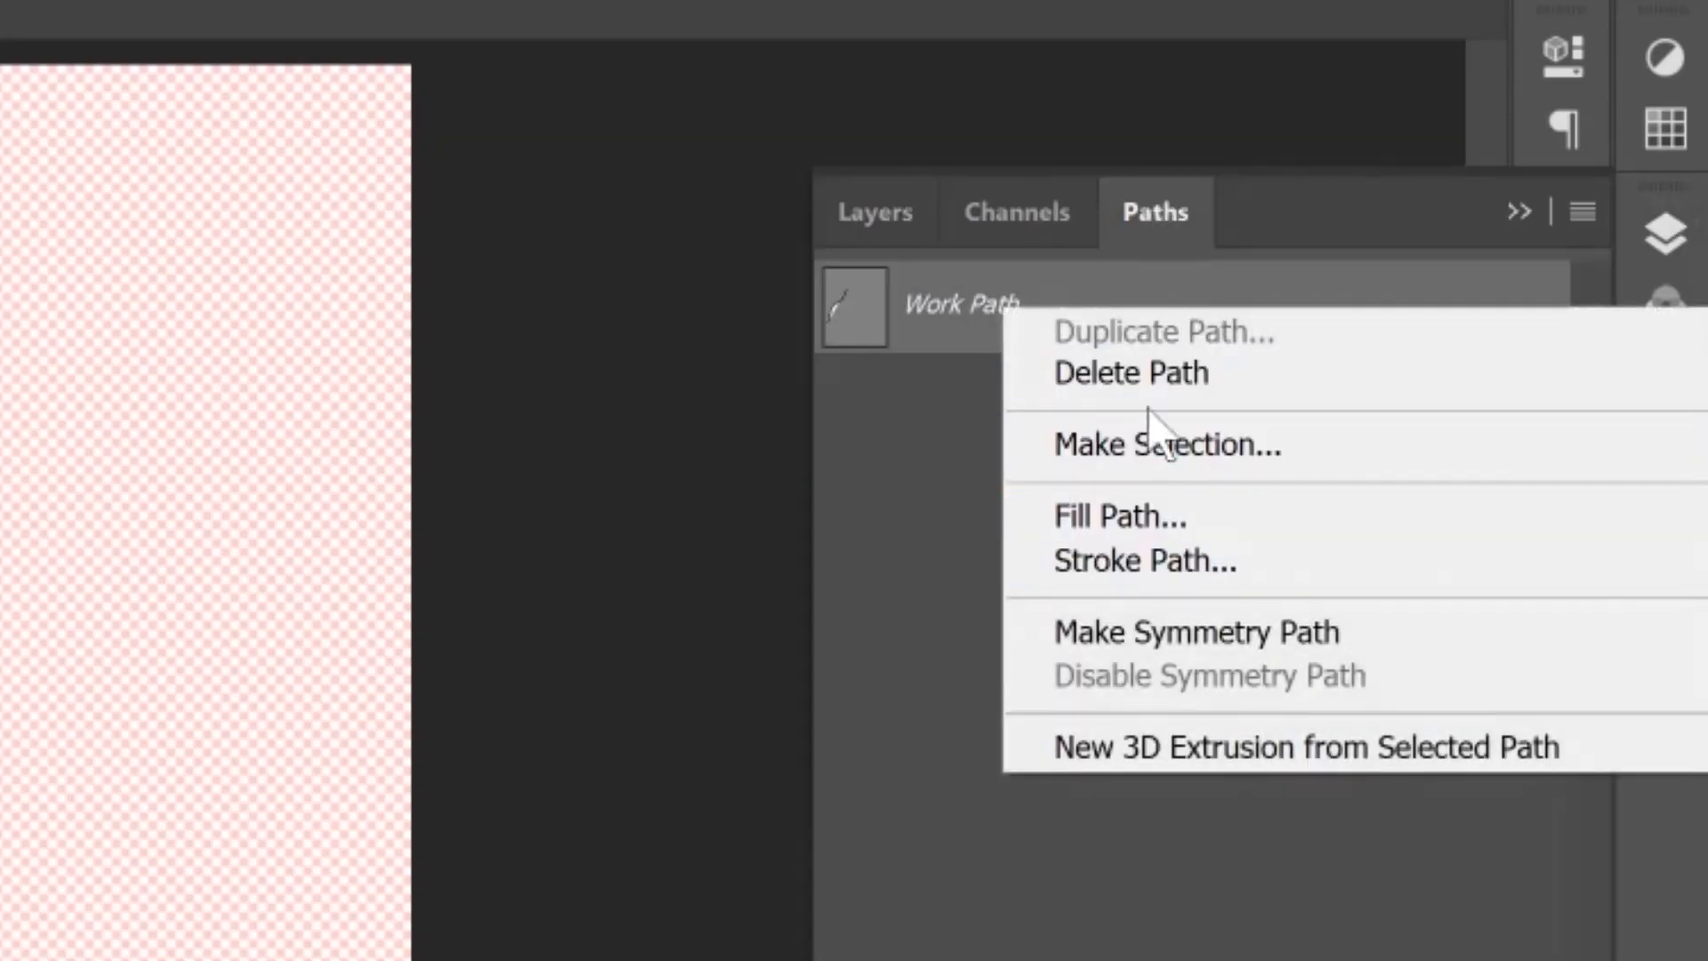
{"action": "left_click", "coordinate": [1138, 378]}
{"action": "left_click", "coordinate": [862, 210]}
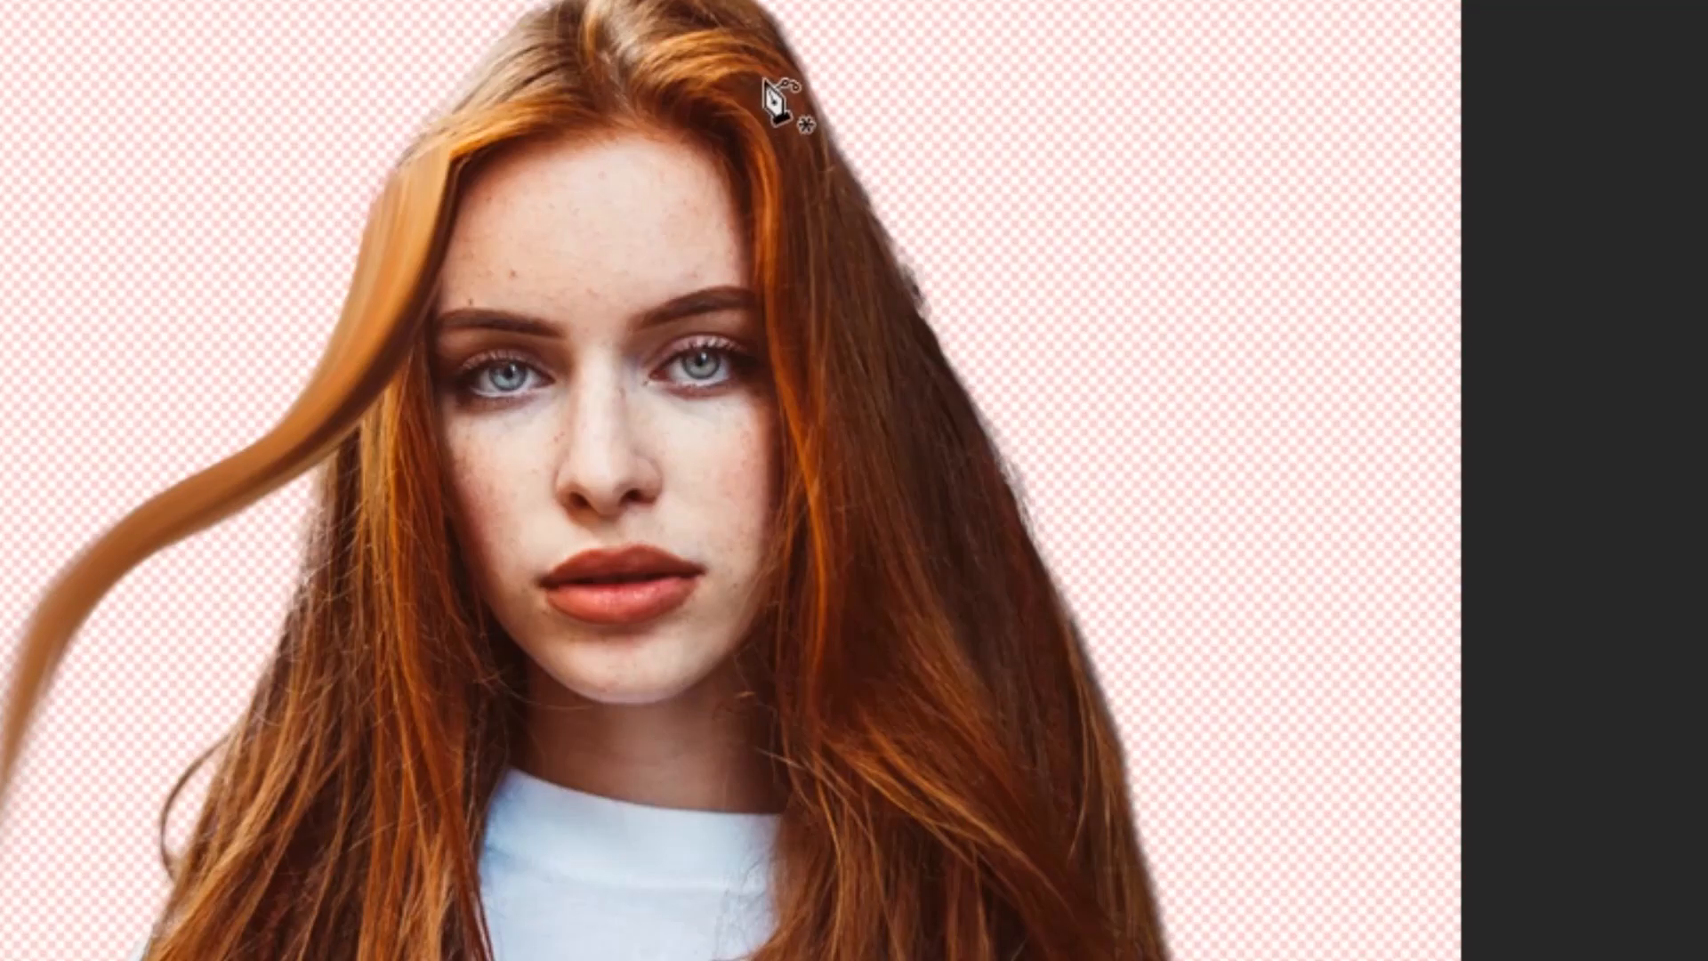
Draw a five-point curved path from the upper right side of the hair outward and down over the empty background
{"action": "left_click", "coordinate": [910, 295]}
{"action": "left_click_drag", "start_coordinate": [949, 357], "coordinate": [974, 382]}
{"action": "left_click", "coordinate": [1048, 405]}
{"action": "left_click", "coordinate": [1209, 542]}
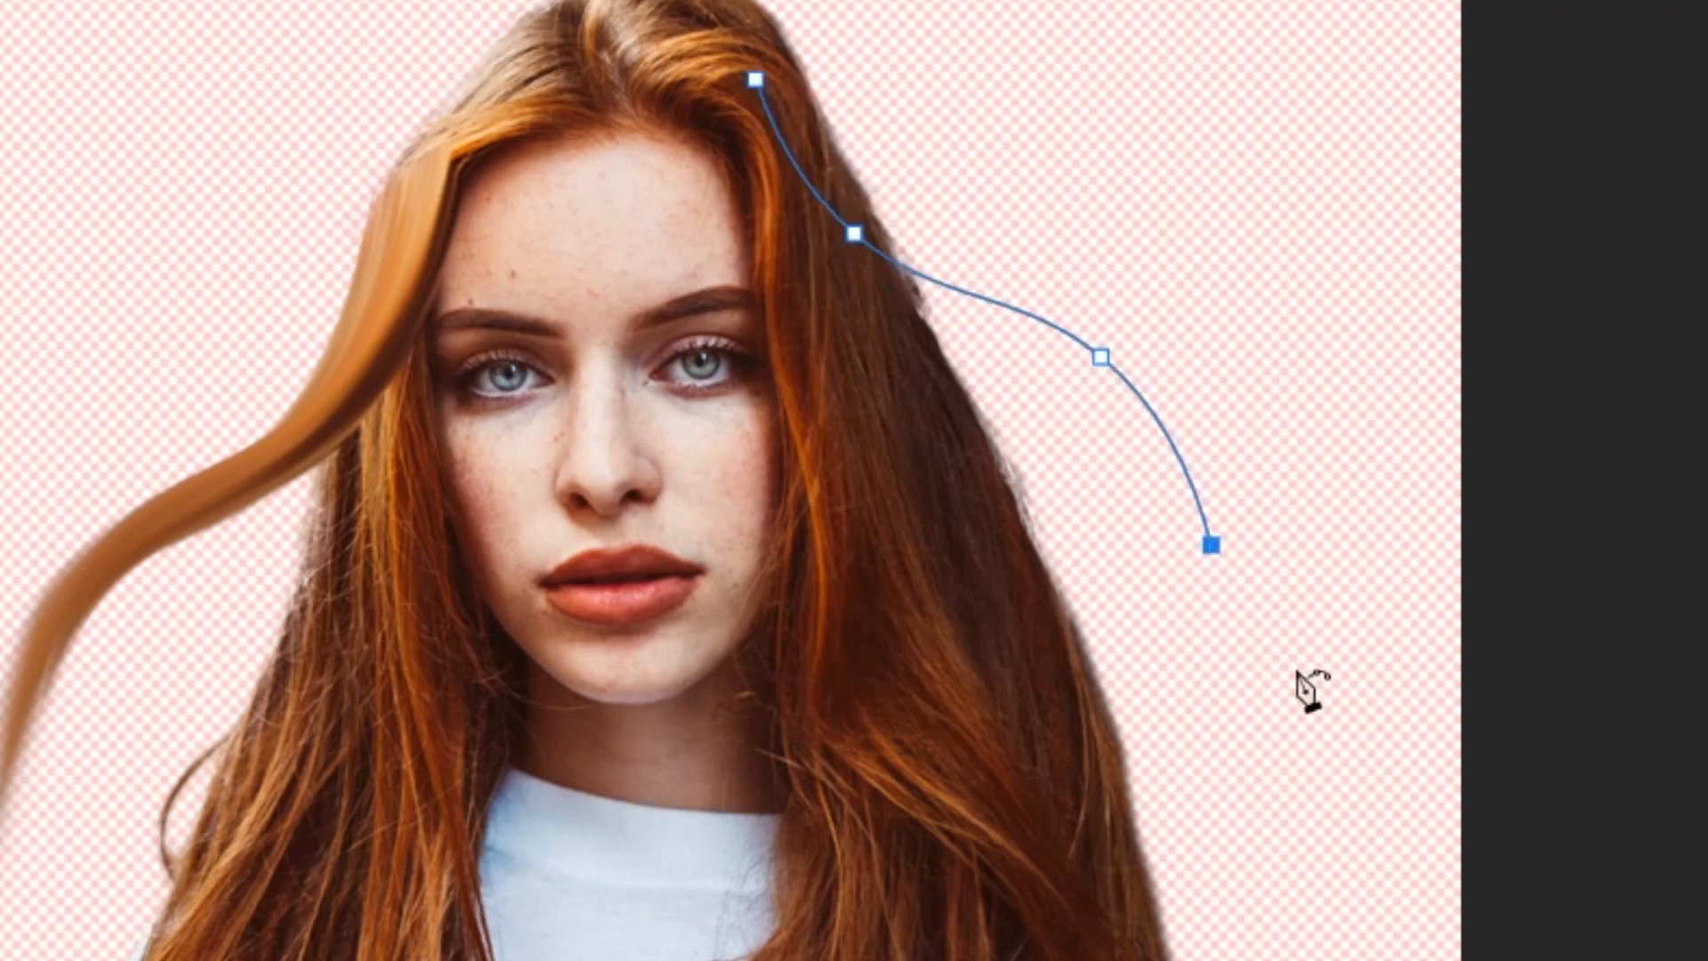
{"action": "left_click", "coordinate": [1320, 709]}
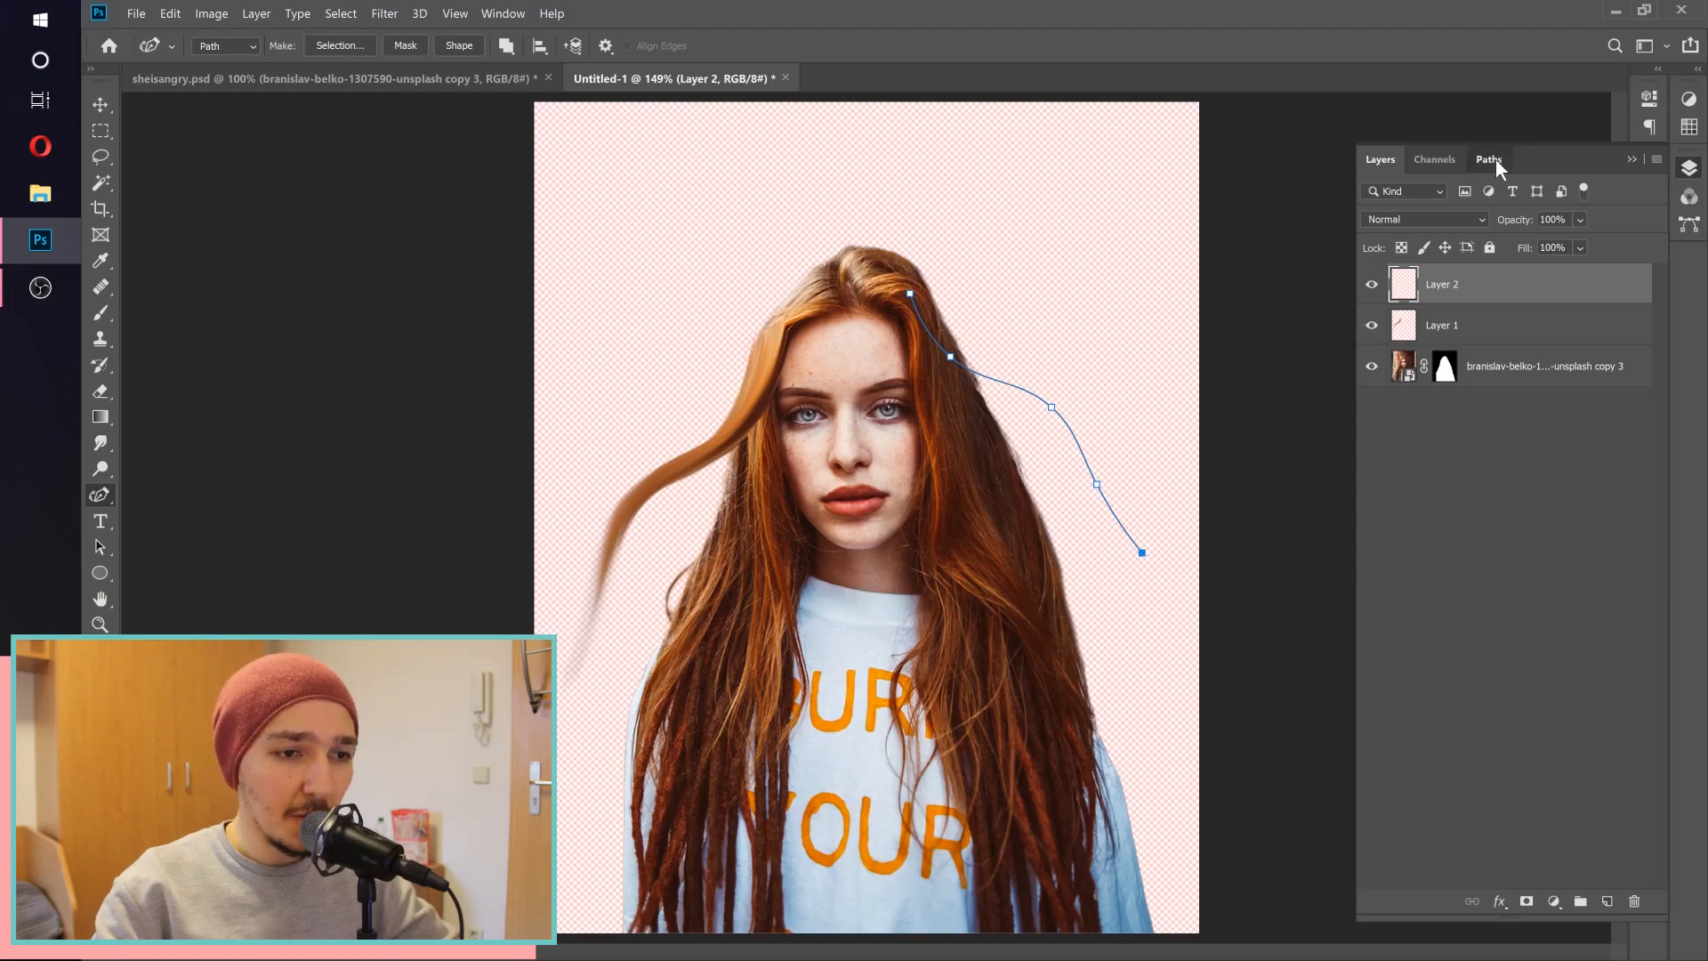
Try stroking the new work path twice with the Smudge tool, and undo both strokes
{"action": "left_click", "coordinate": [1496, 158]}
{"action": "right_click", "coordinate": [1500, 194]}
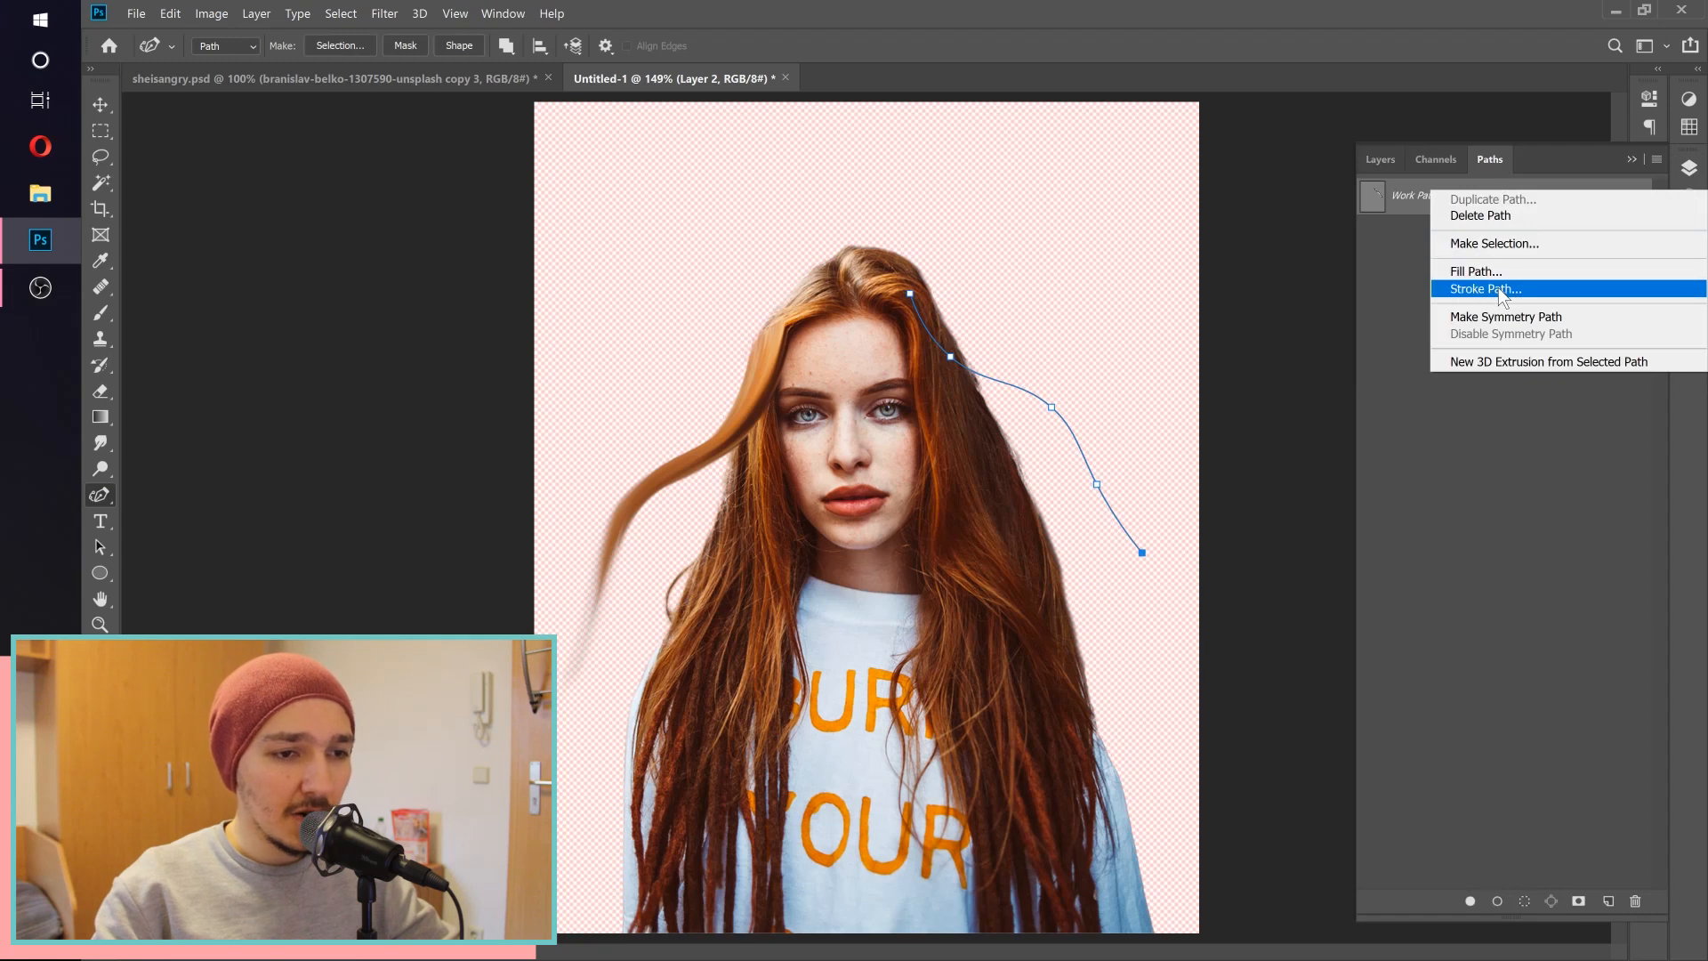
{"action": "left_click", "coordinate": [1501, 290]}
{"action": "left_click", "coordinate": [1566, 373]}
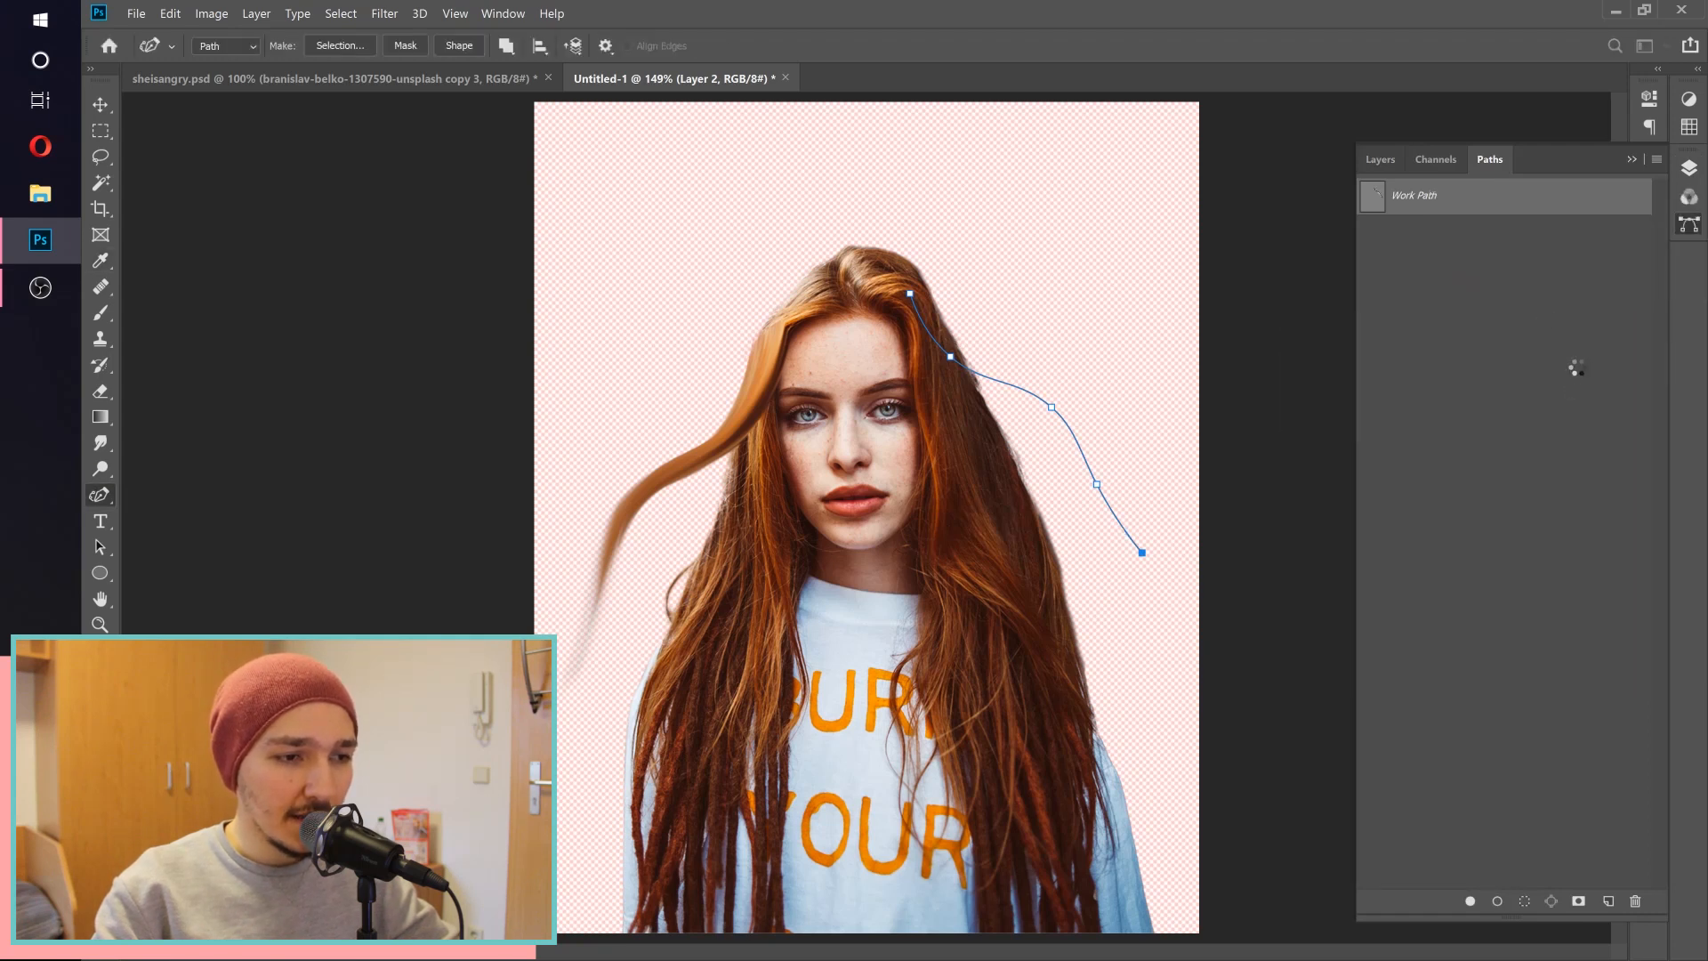
{"action": "right_click", "coordinate": [1460, 213]}
{"action": "left_click", "coordinate": [1492, 297]}
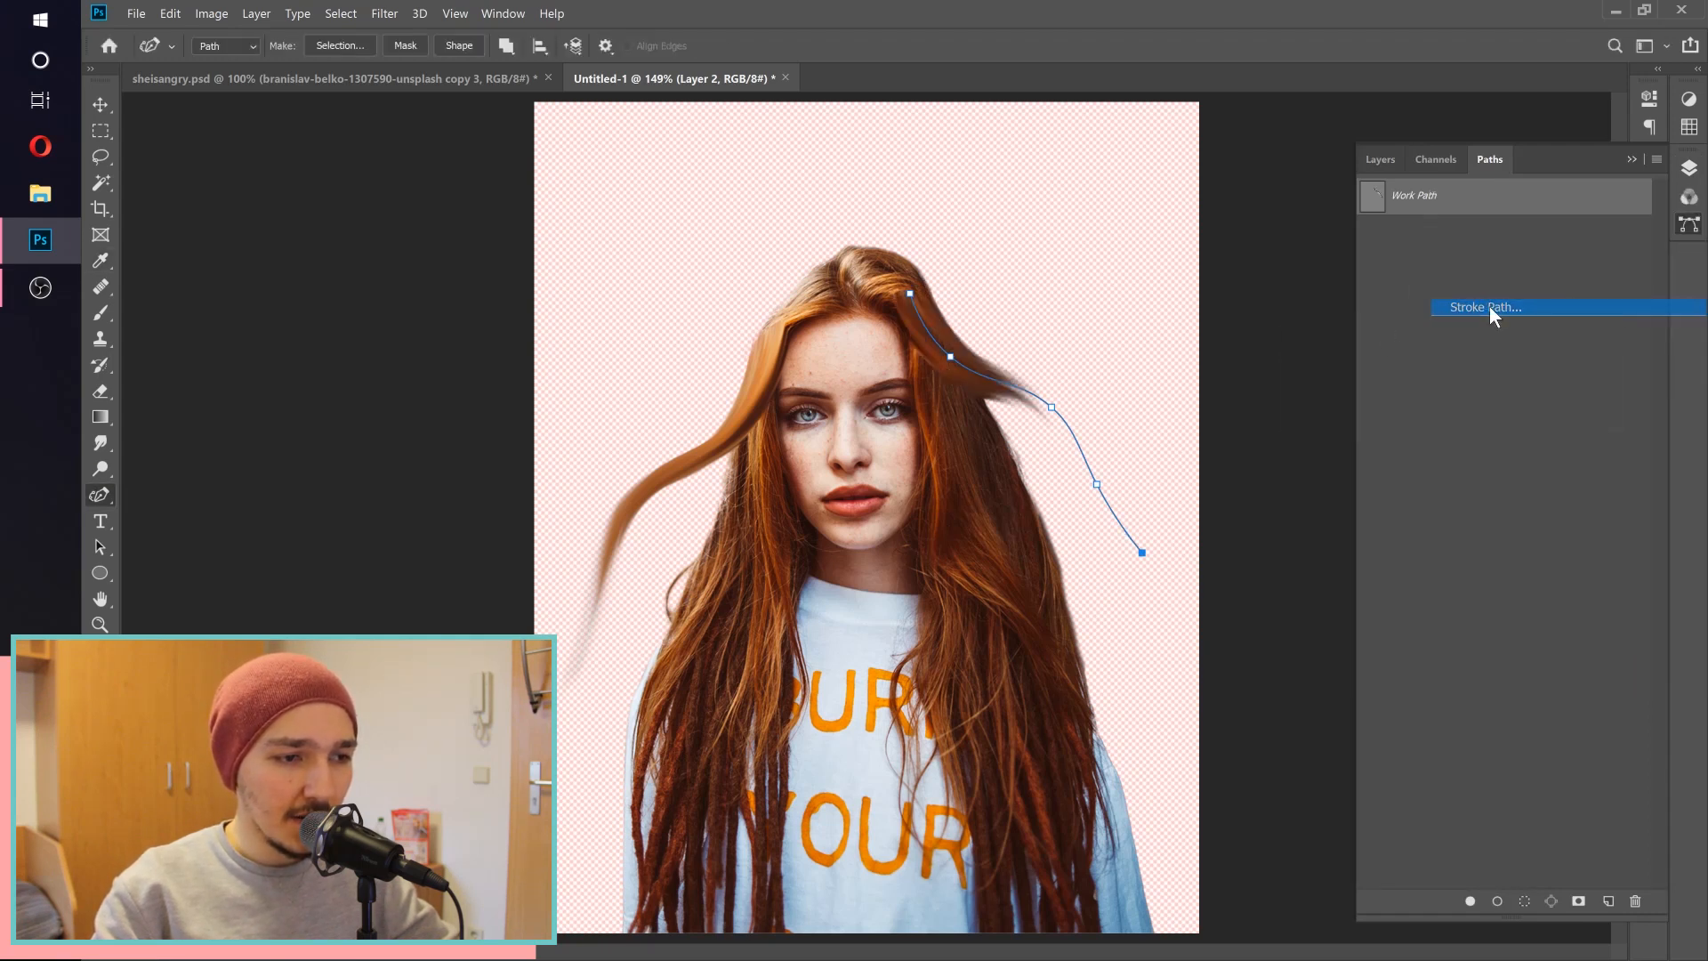
{"action": "left_click", "coordinate": [1587, 375]}
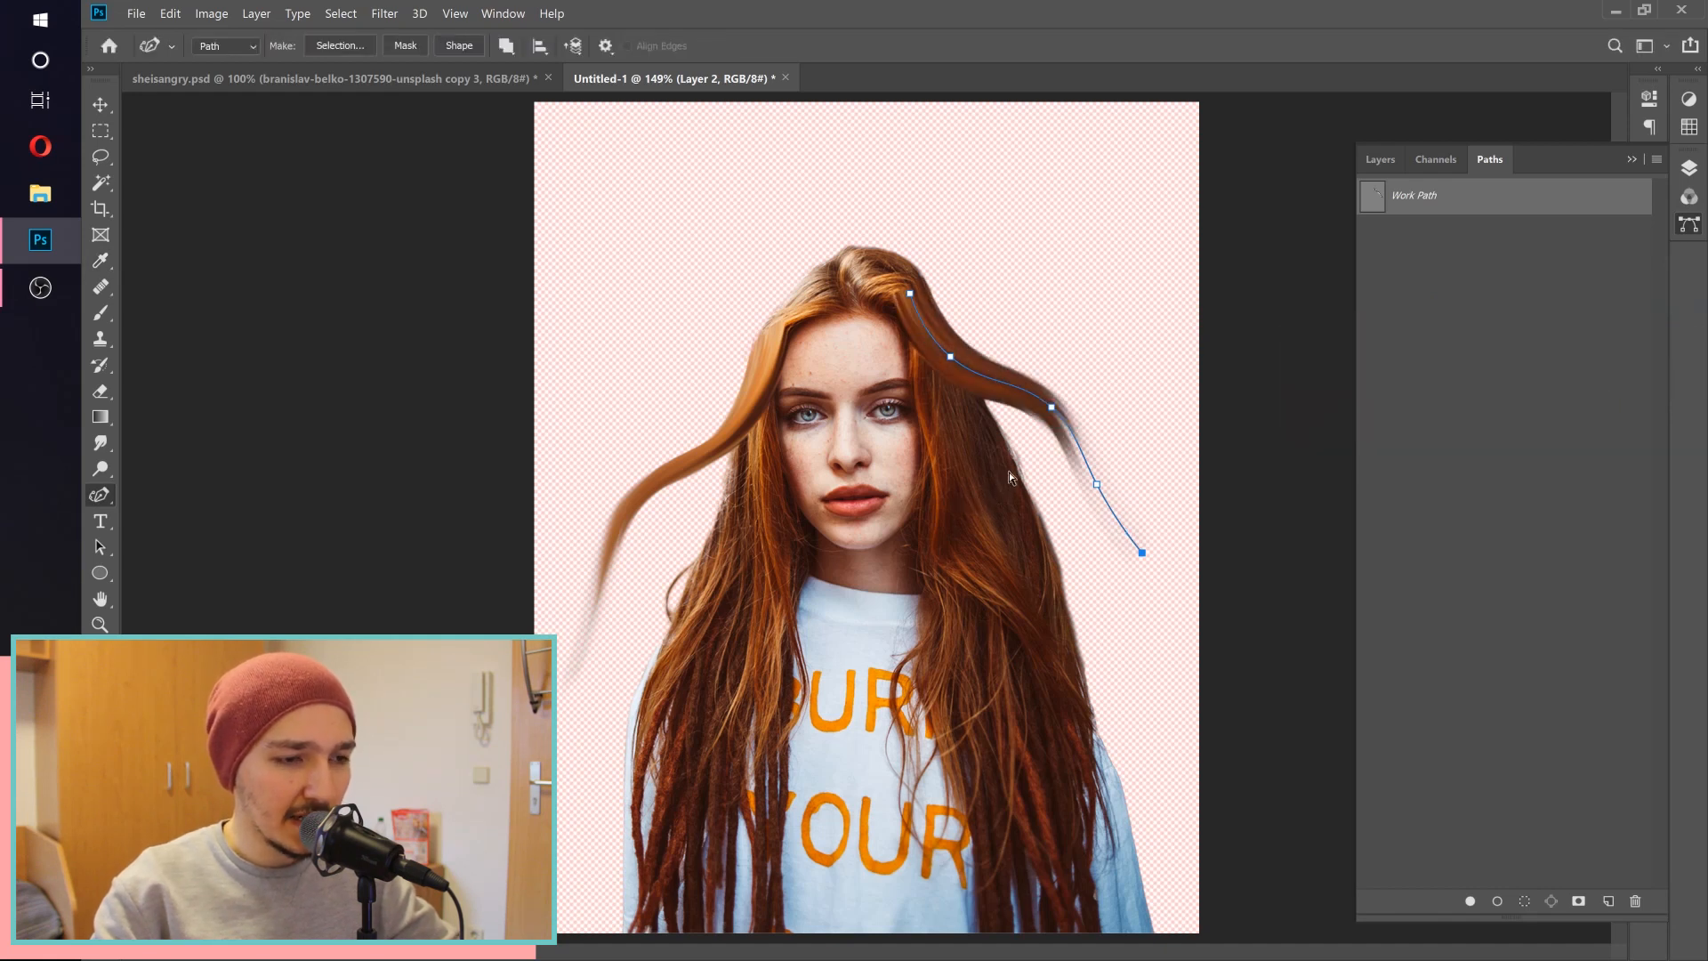
{"action": "key", "text": "ctrl+z"}
{"action": "key", "text": "ctrl+z"}
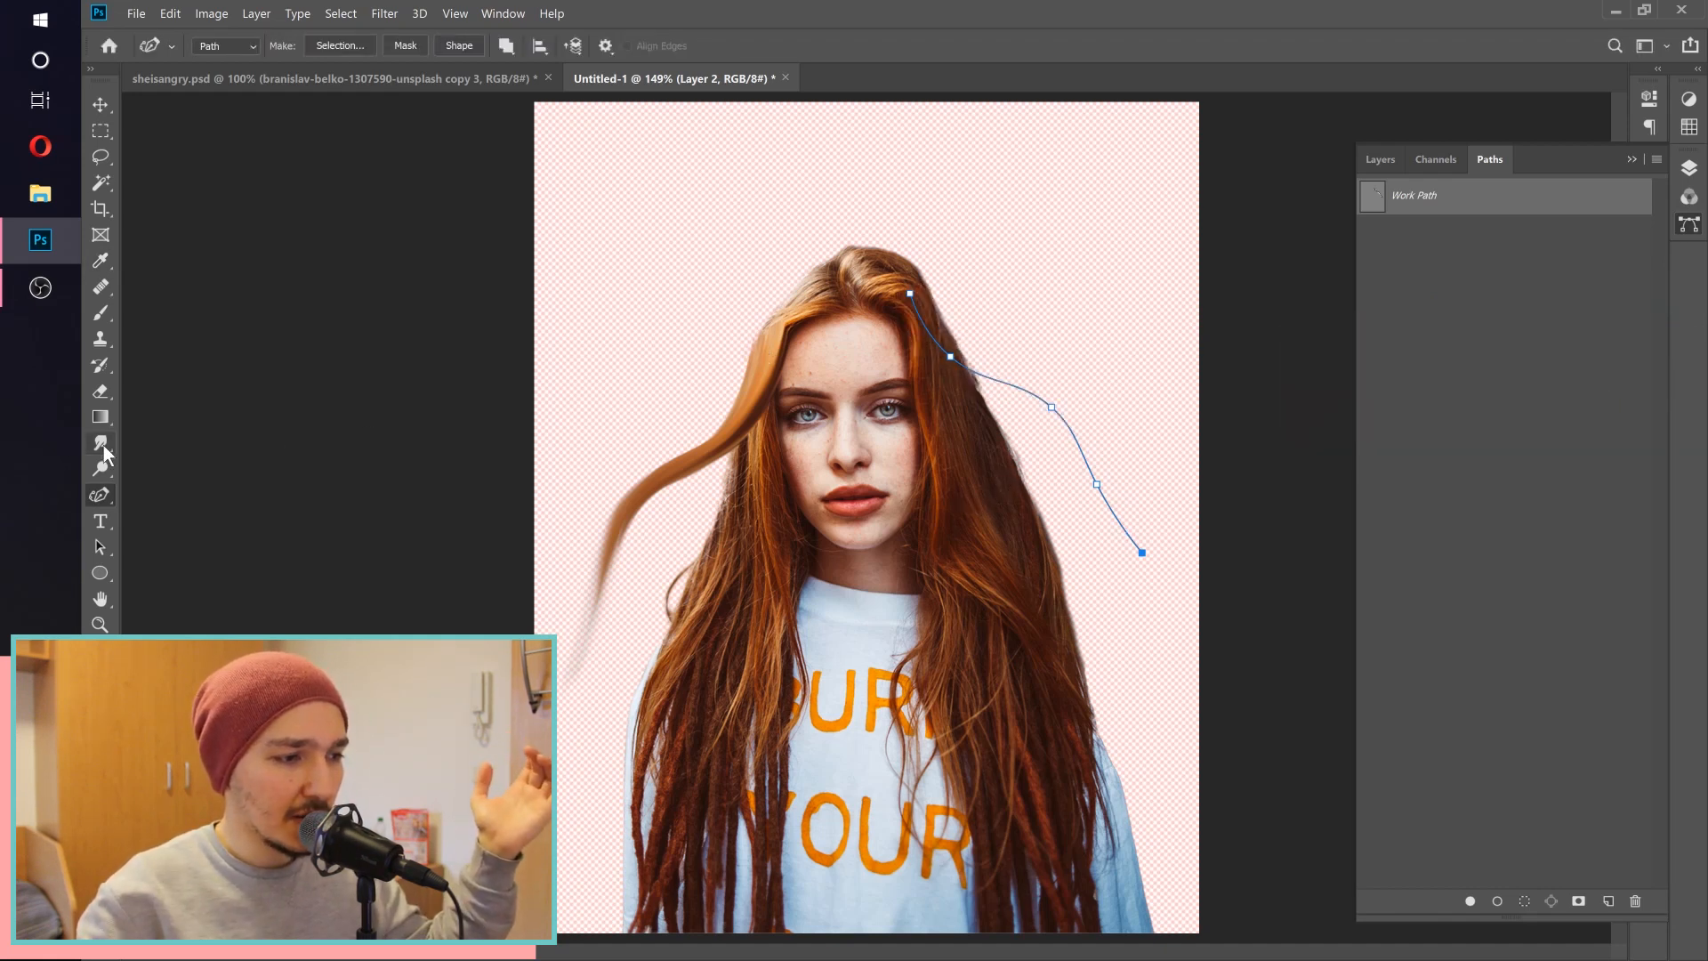
Set the Smudge tool's brush size to 48 px
{"action": "left_click", "coordinate": [103, 445]}
{"action": "left_click", "coordinate": [225, 46]}
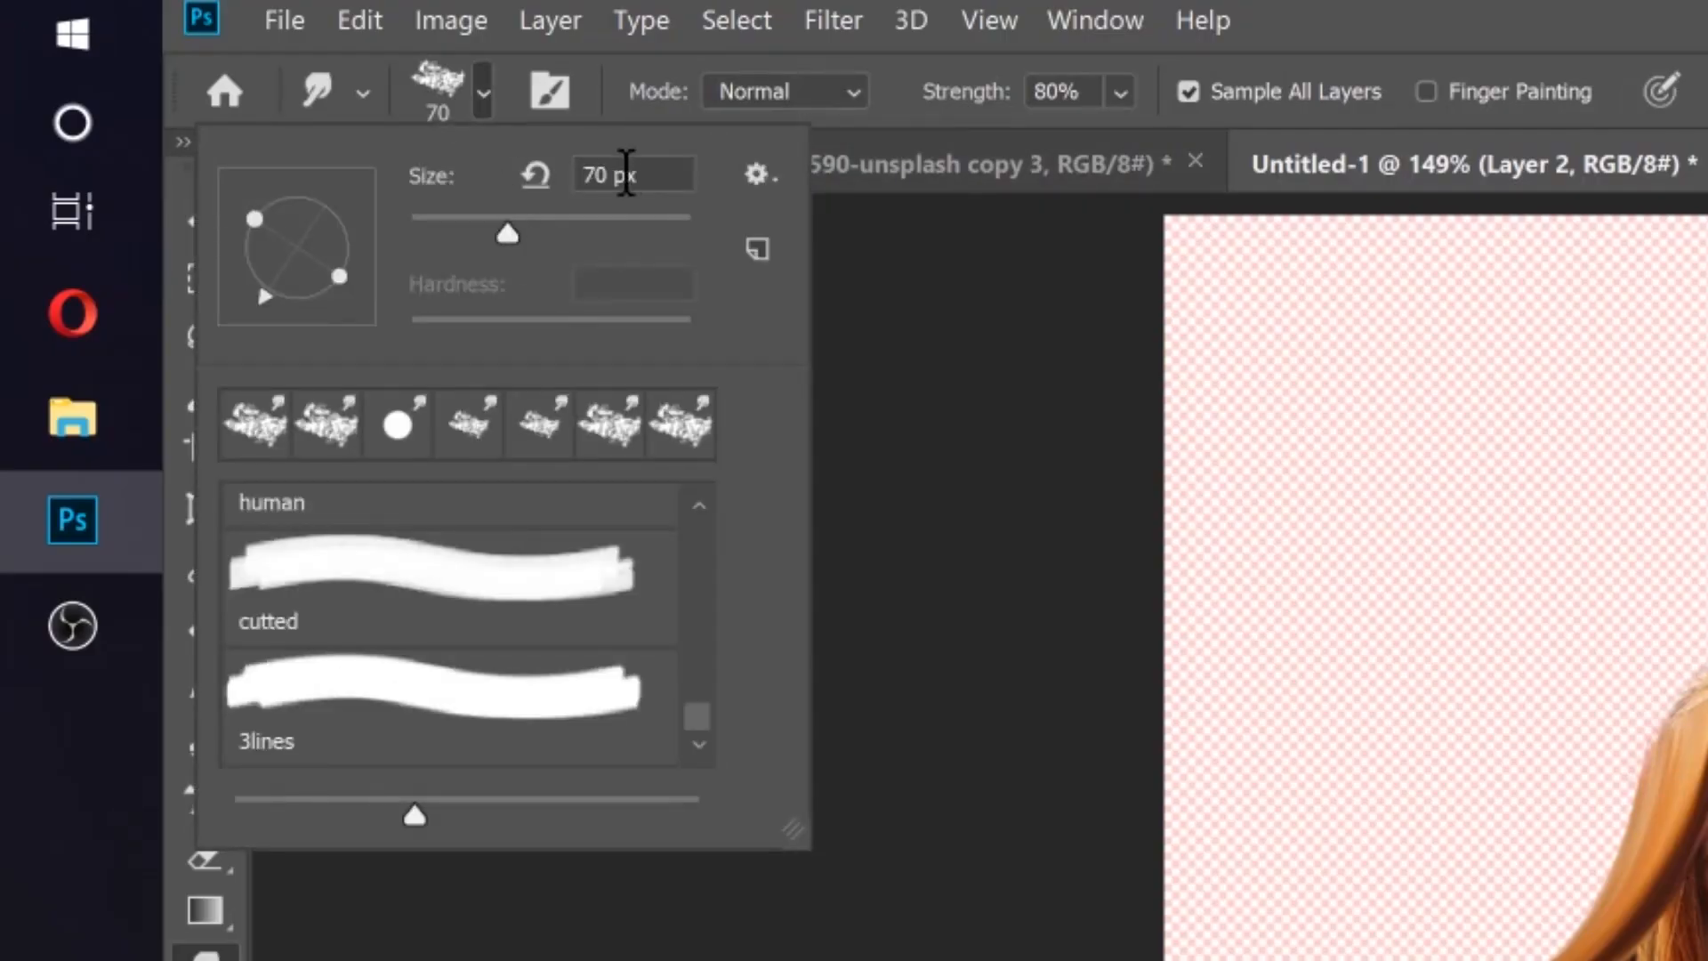
{"action": "left_click", "coordinate": [588, 174]}
{"action": "left_click_drag", "start_coordinate": [495, 240], "coordinate": [477, 239]}
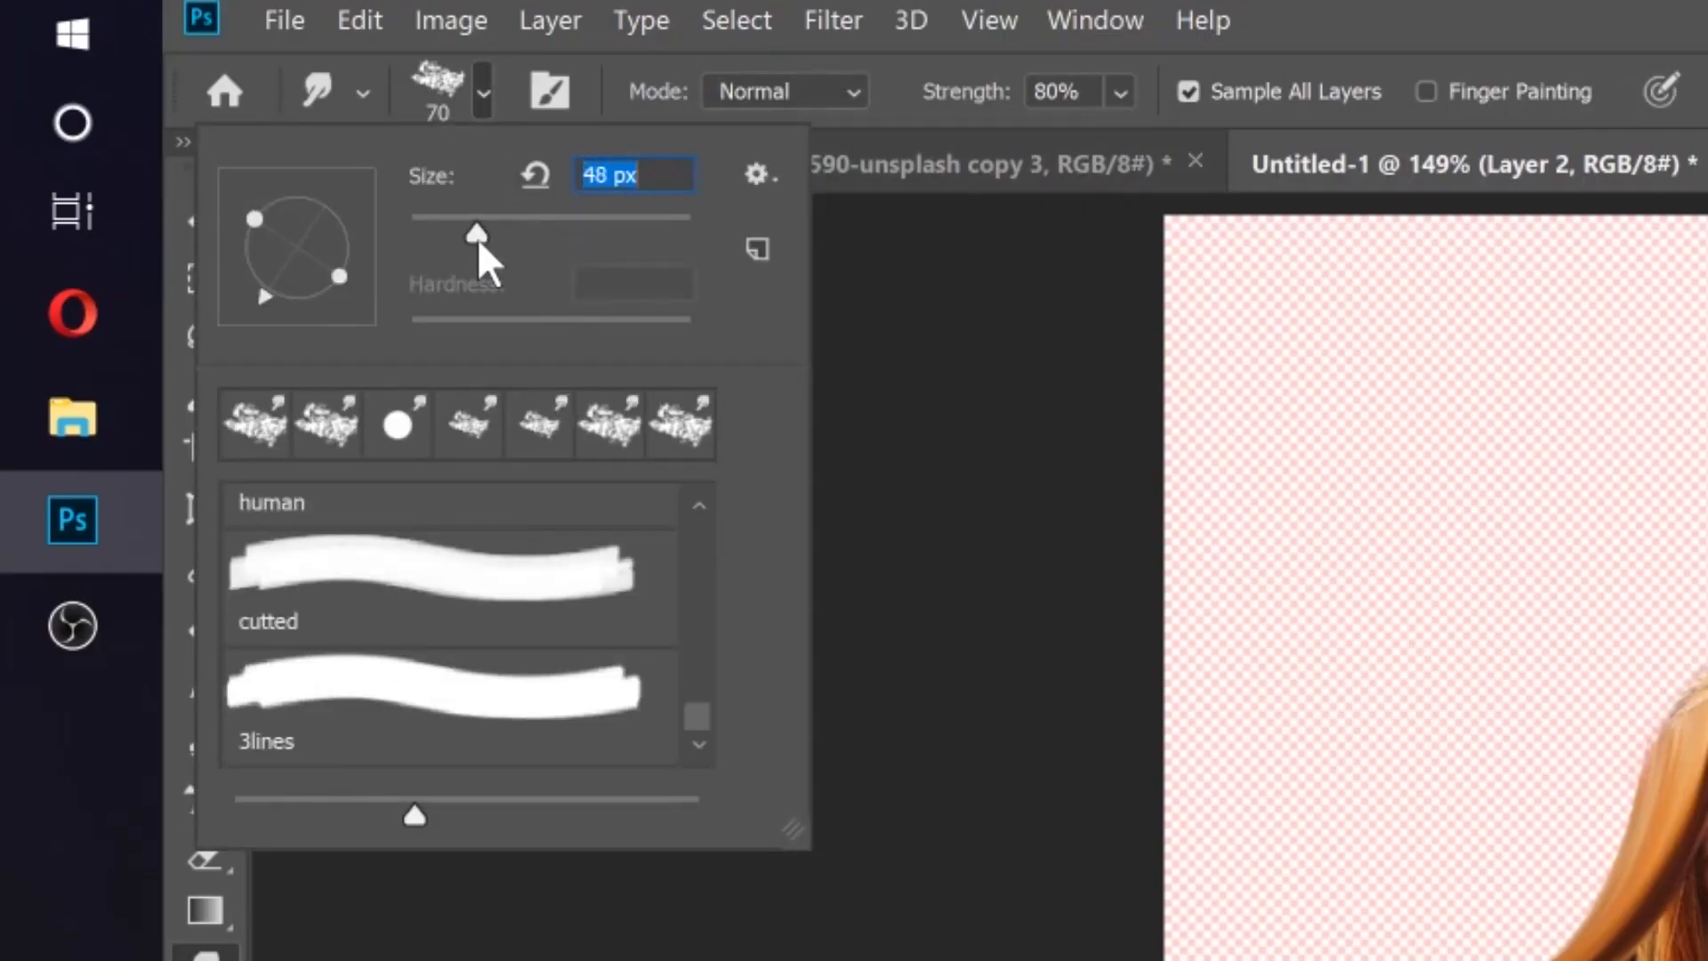
{"action": "left_click", "coordinate": [1540, 46]}
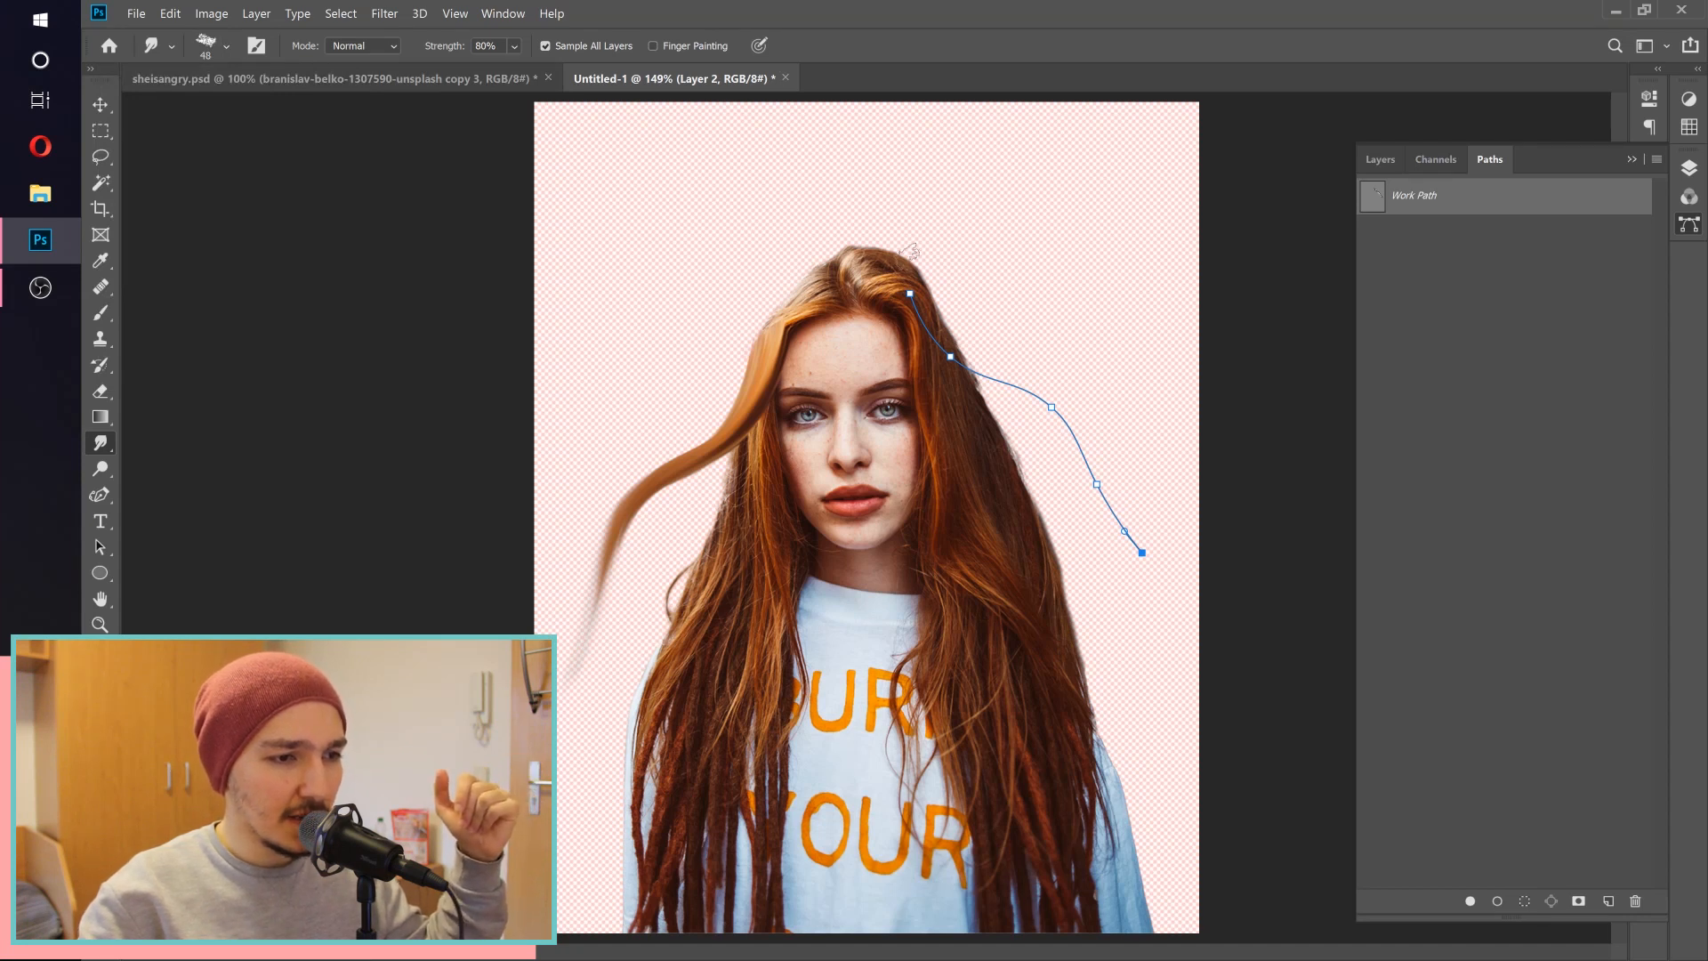
{"action": "left_click", "coordinate": [228, 49]}
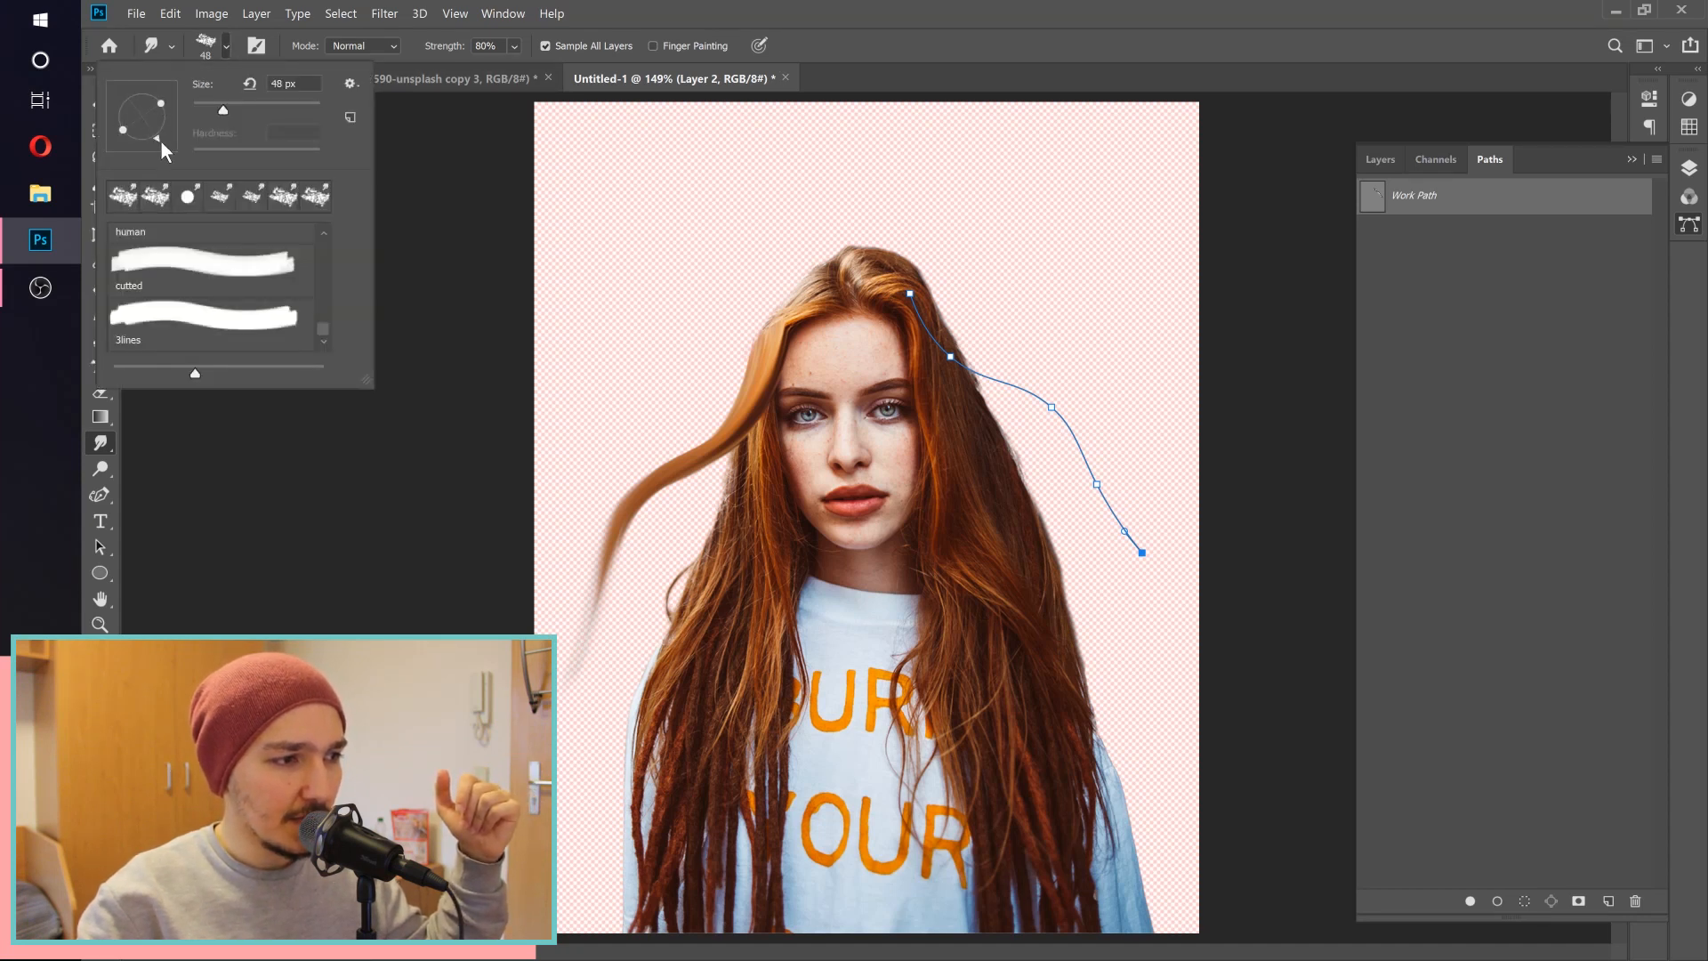
{"action": "left_click", "coordinate": [675, 18]}
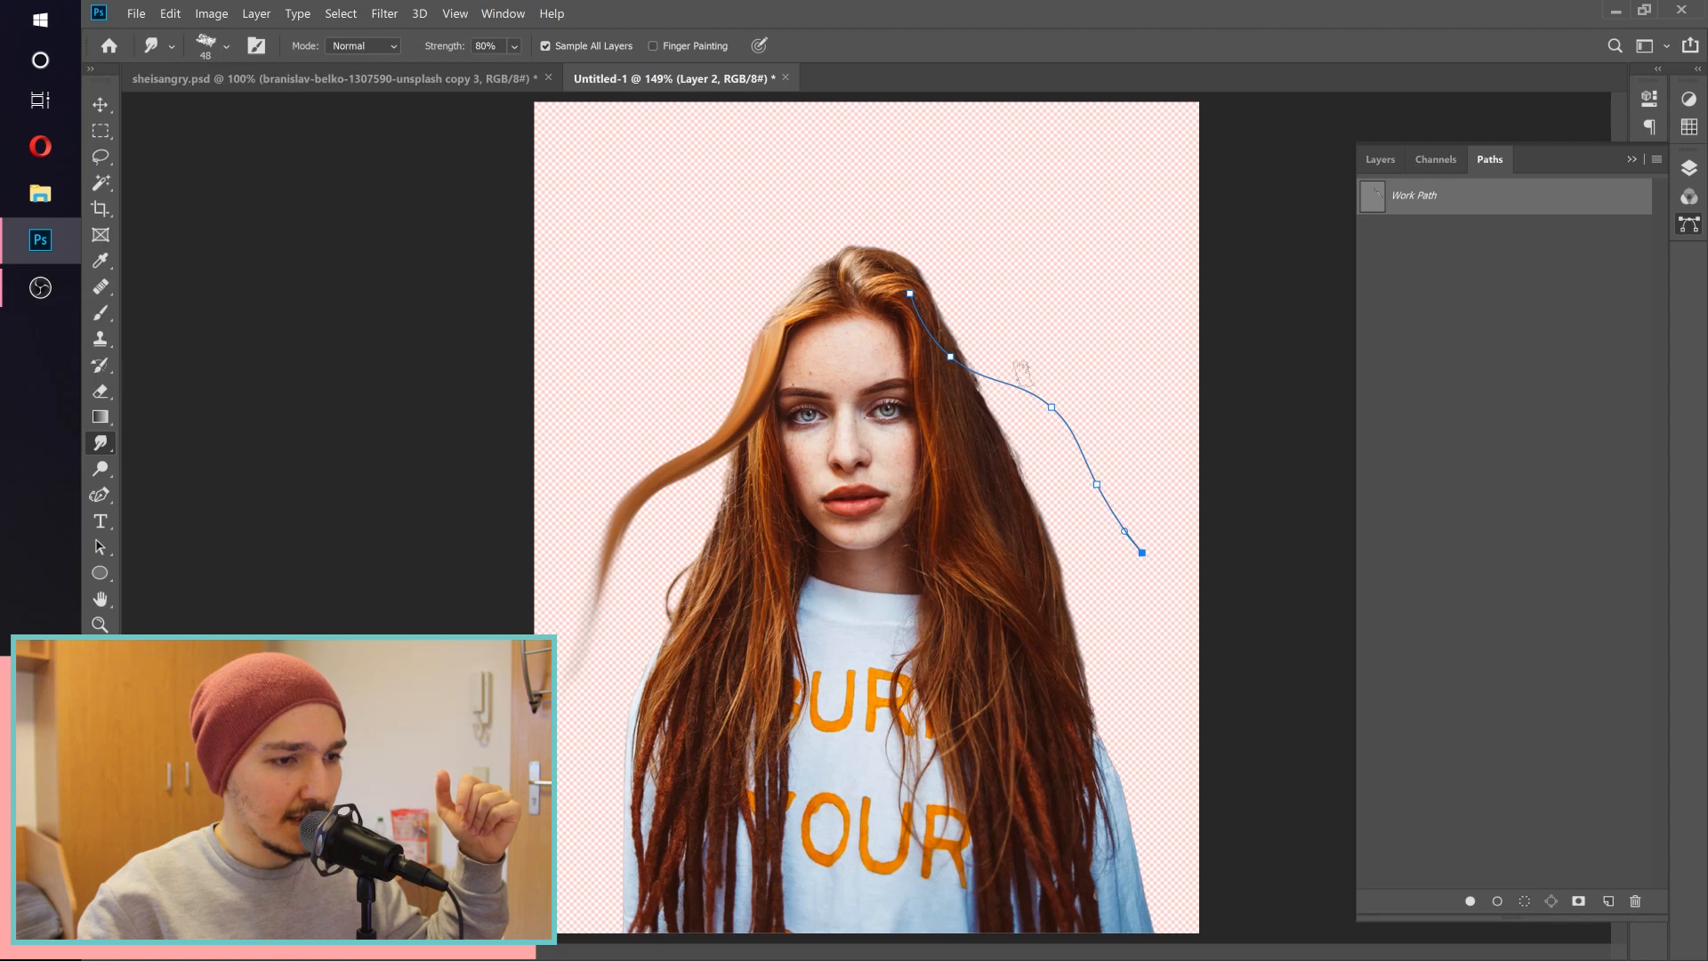
Stroke the work path three times in a row with the Smudge tool to build up the right hair strand
{"action": "right_click", "coordinate": [1432, 197]}
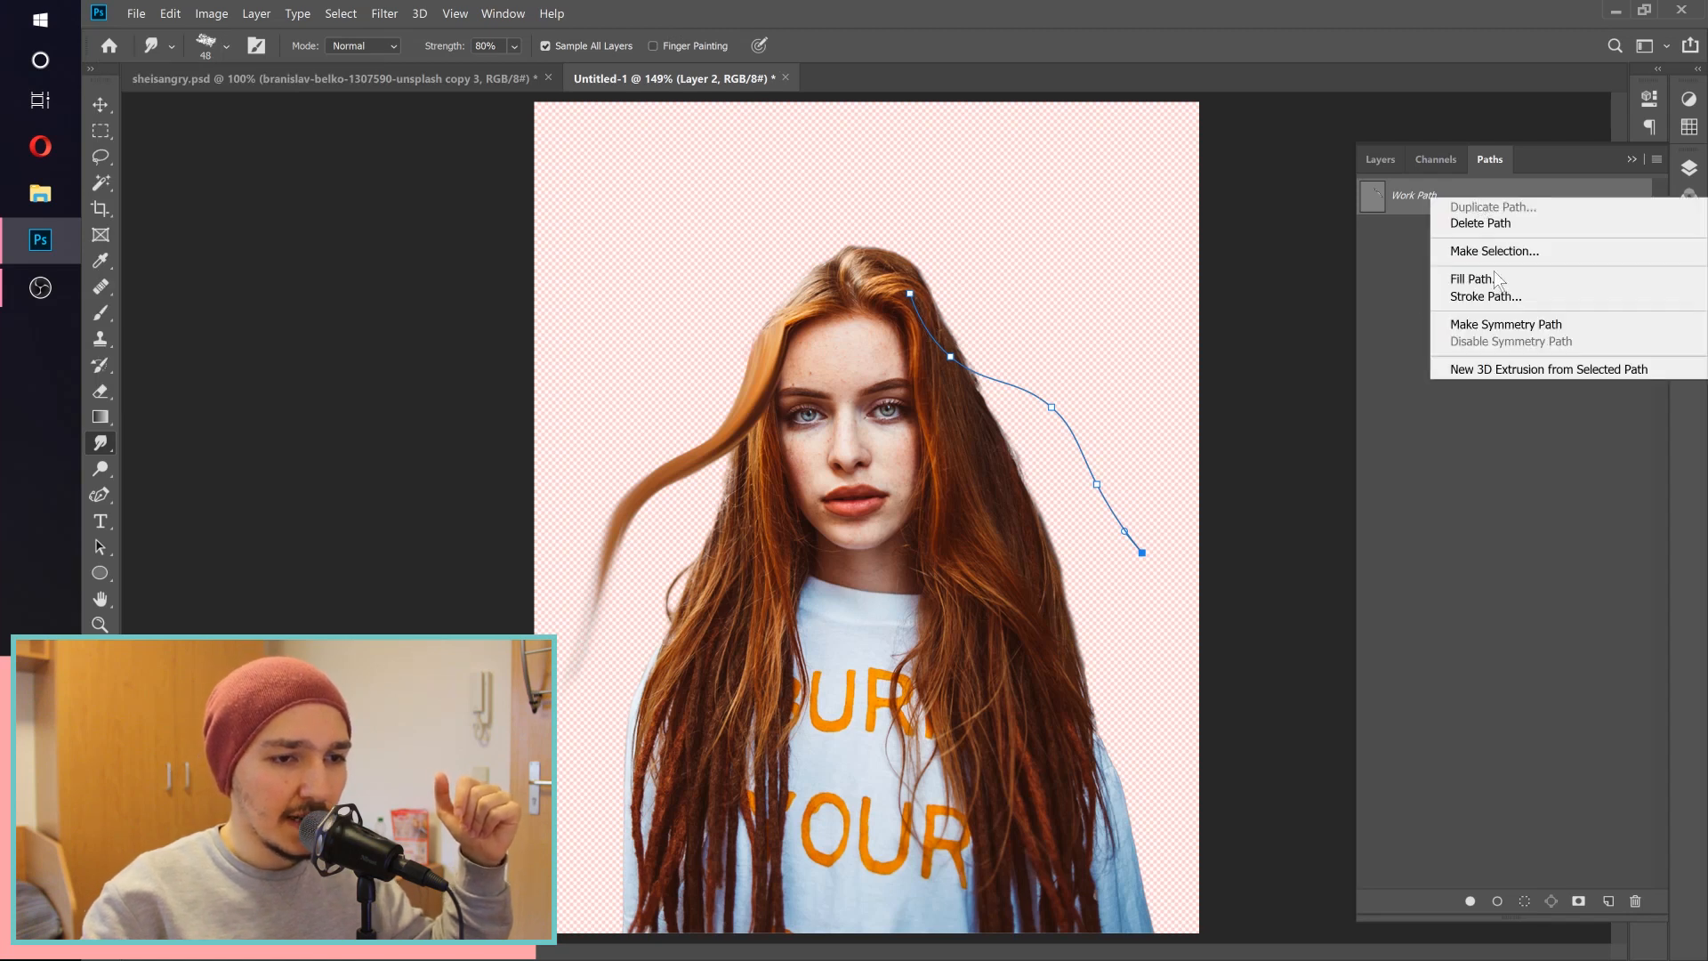
{"action": "left_click", "coordinate": [1489, 296]}
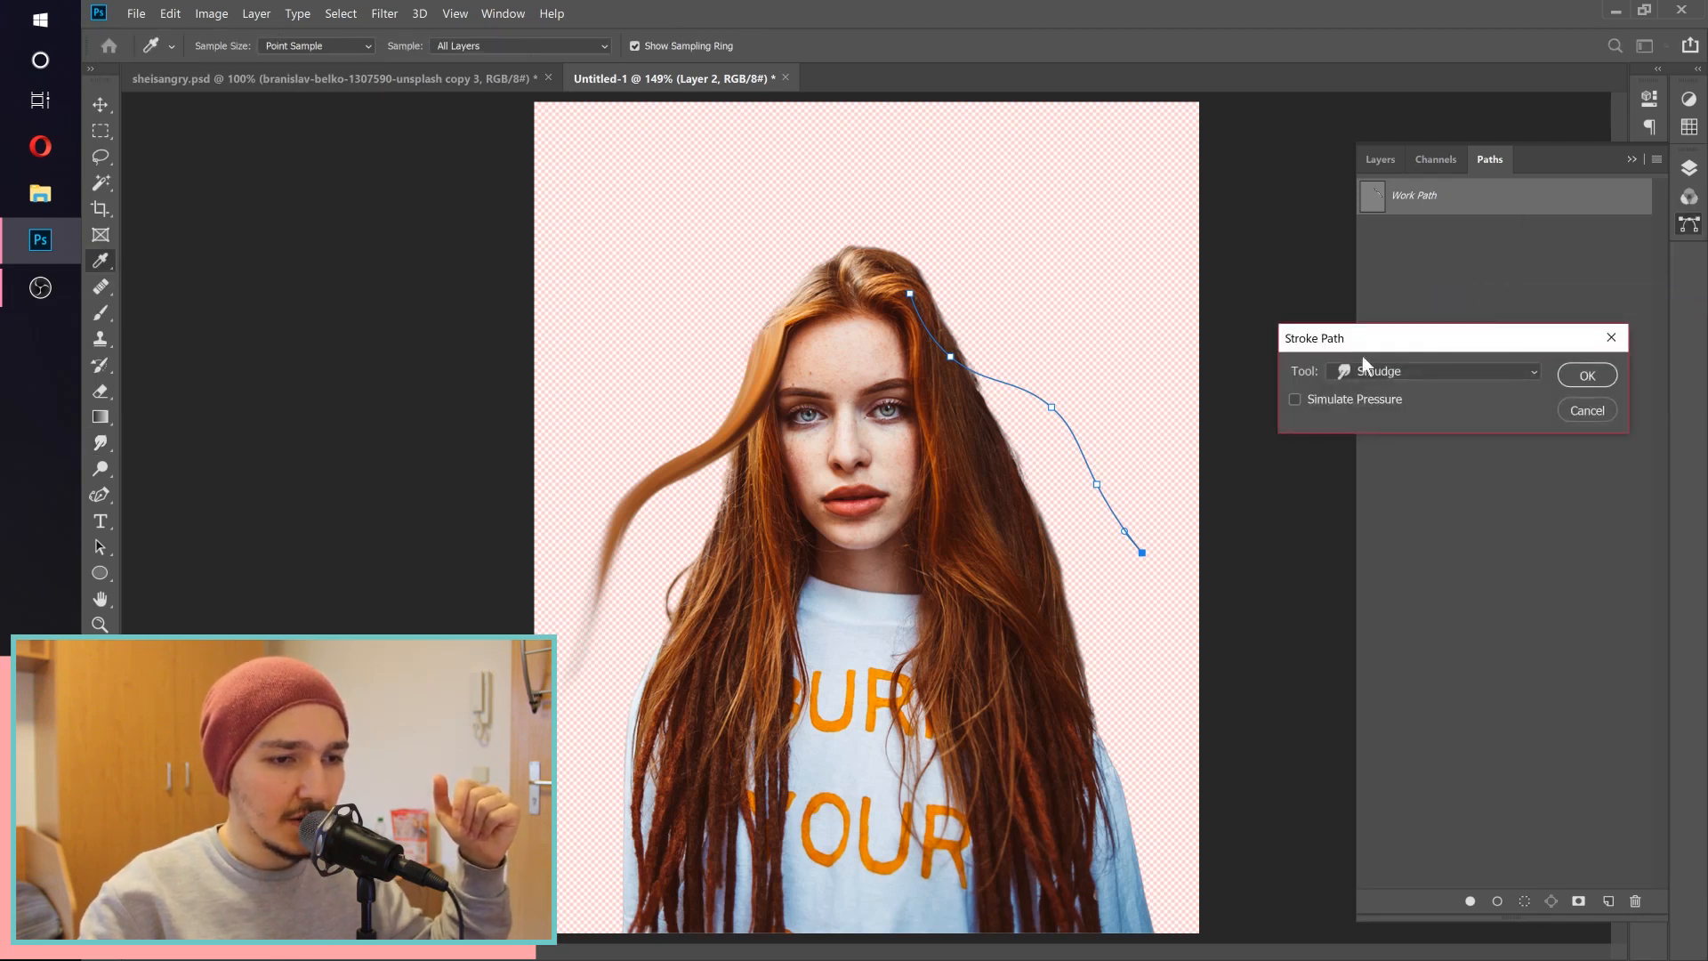
{"action": "left_click", "coordinate": [1589, 375]}
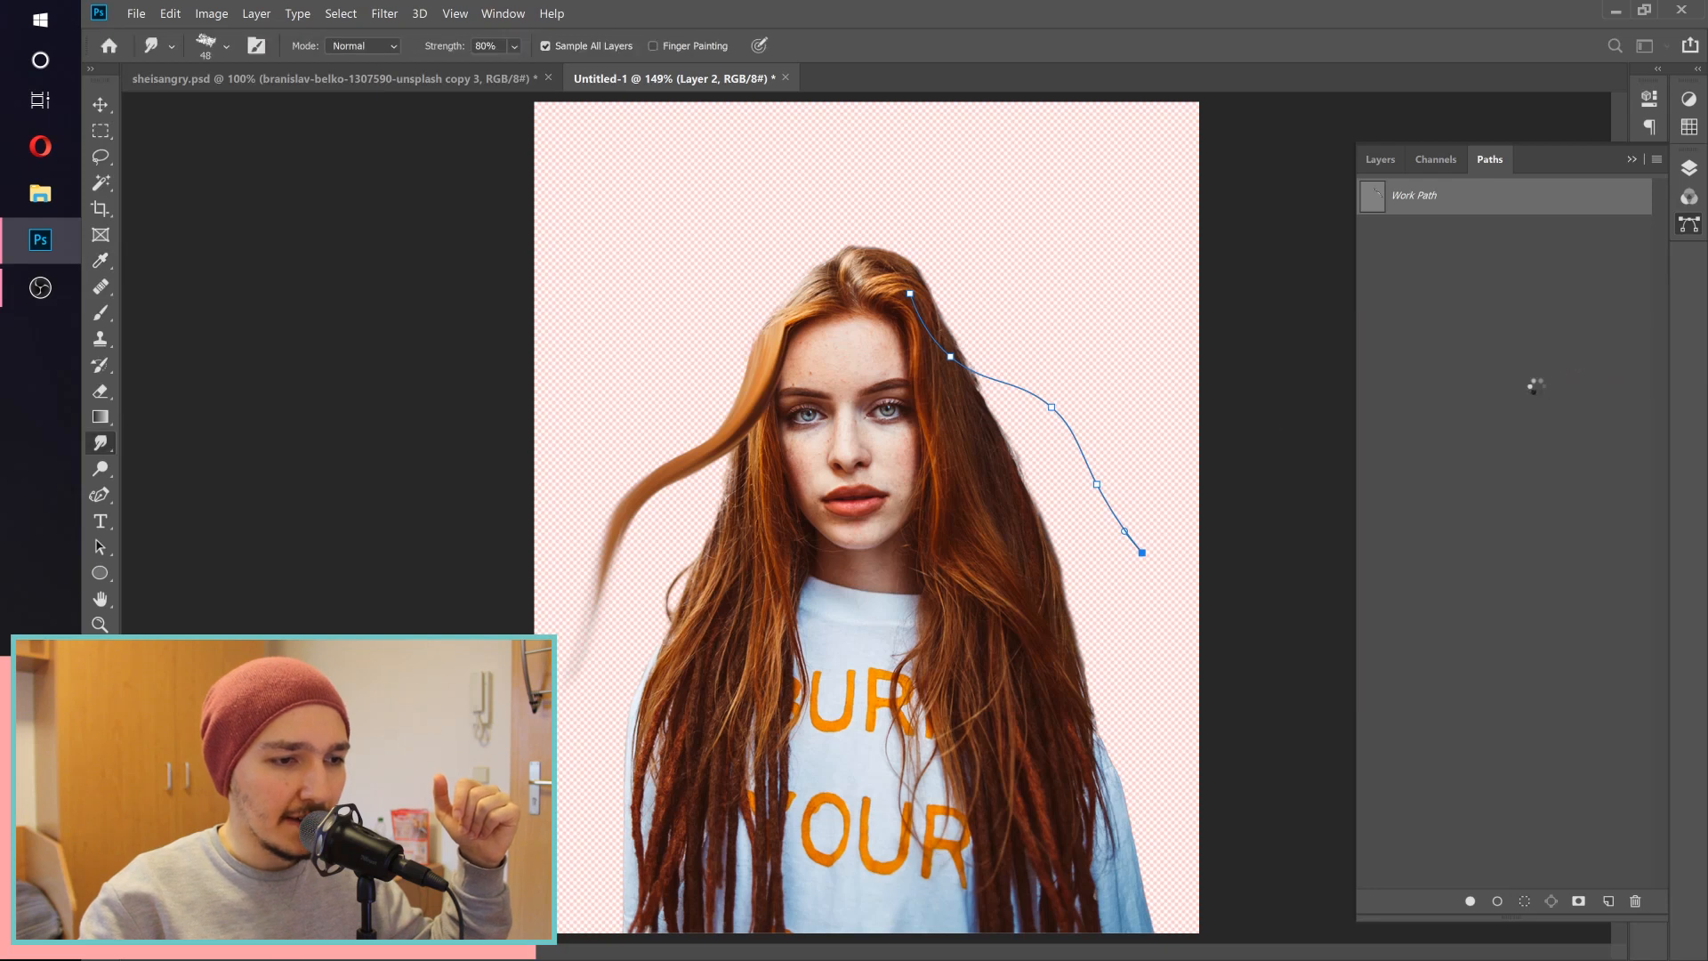
{"action": "right_click", "coordinate": [1501, 201]}
{"action": "left_click", "coordinate": [1502, 291]}
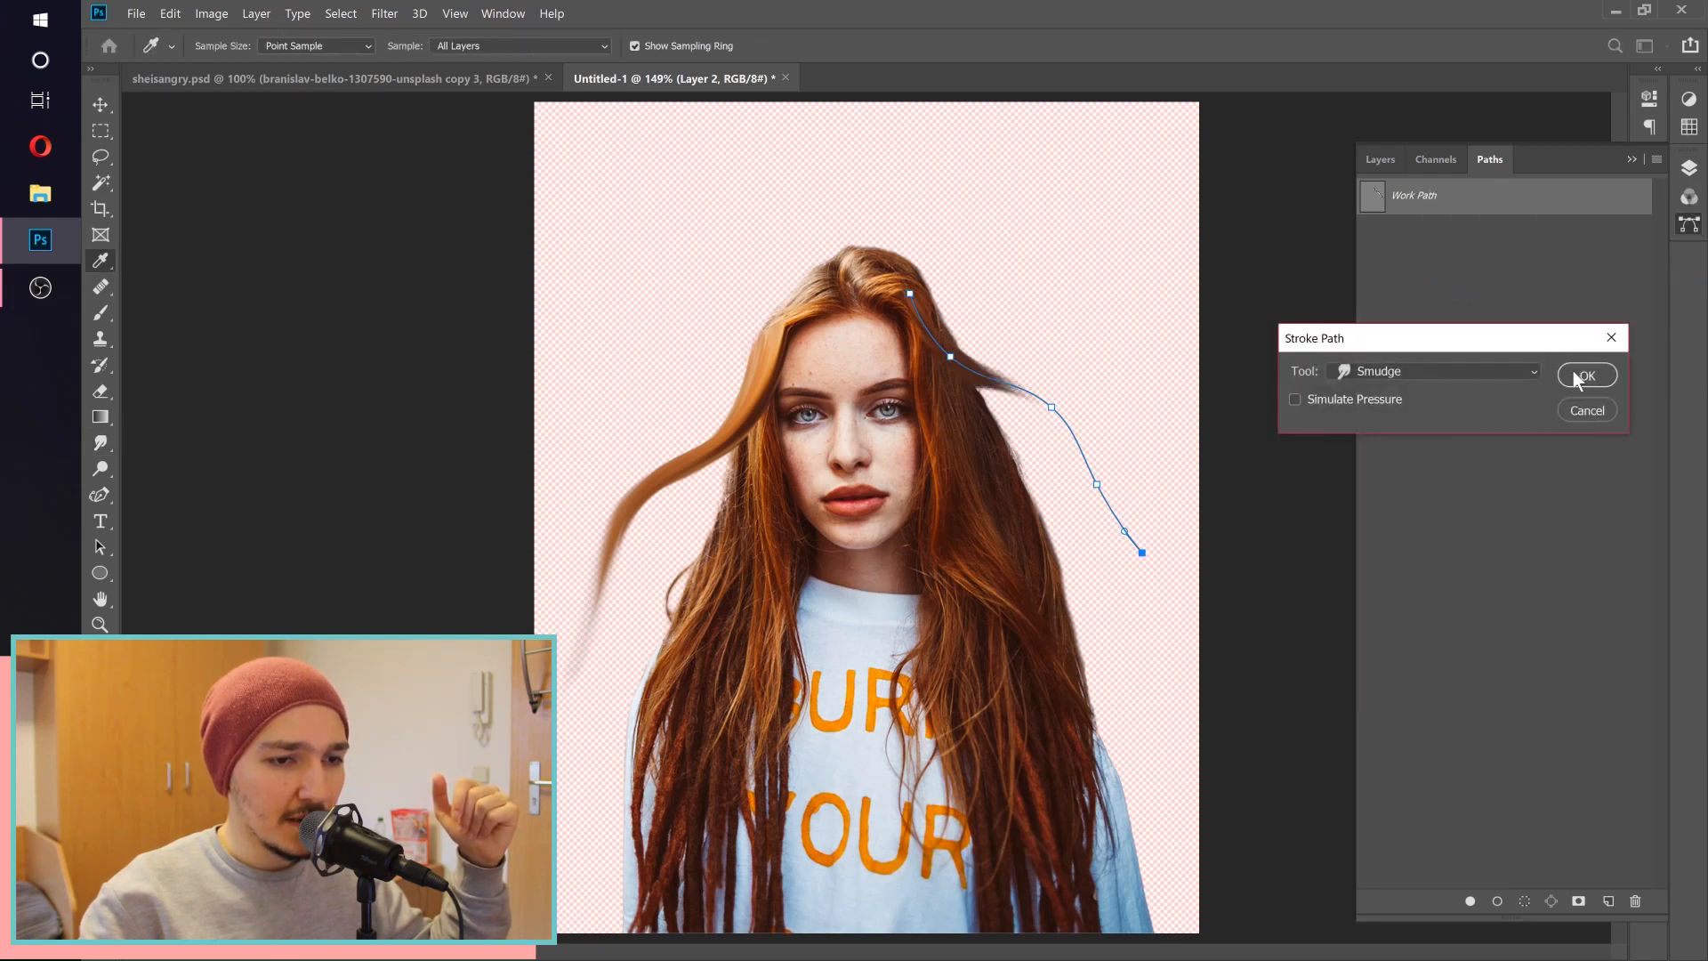
{"action": "left_click", "coordinate": [1573, 377]}
{"action": "right_click", "coordinate": [1490, 203]}
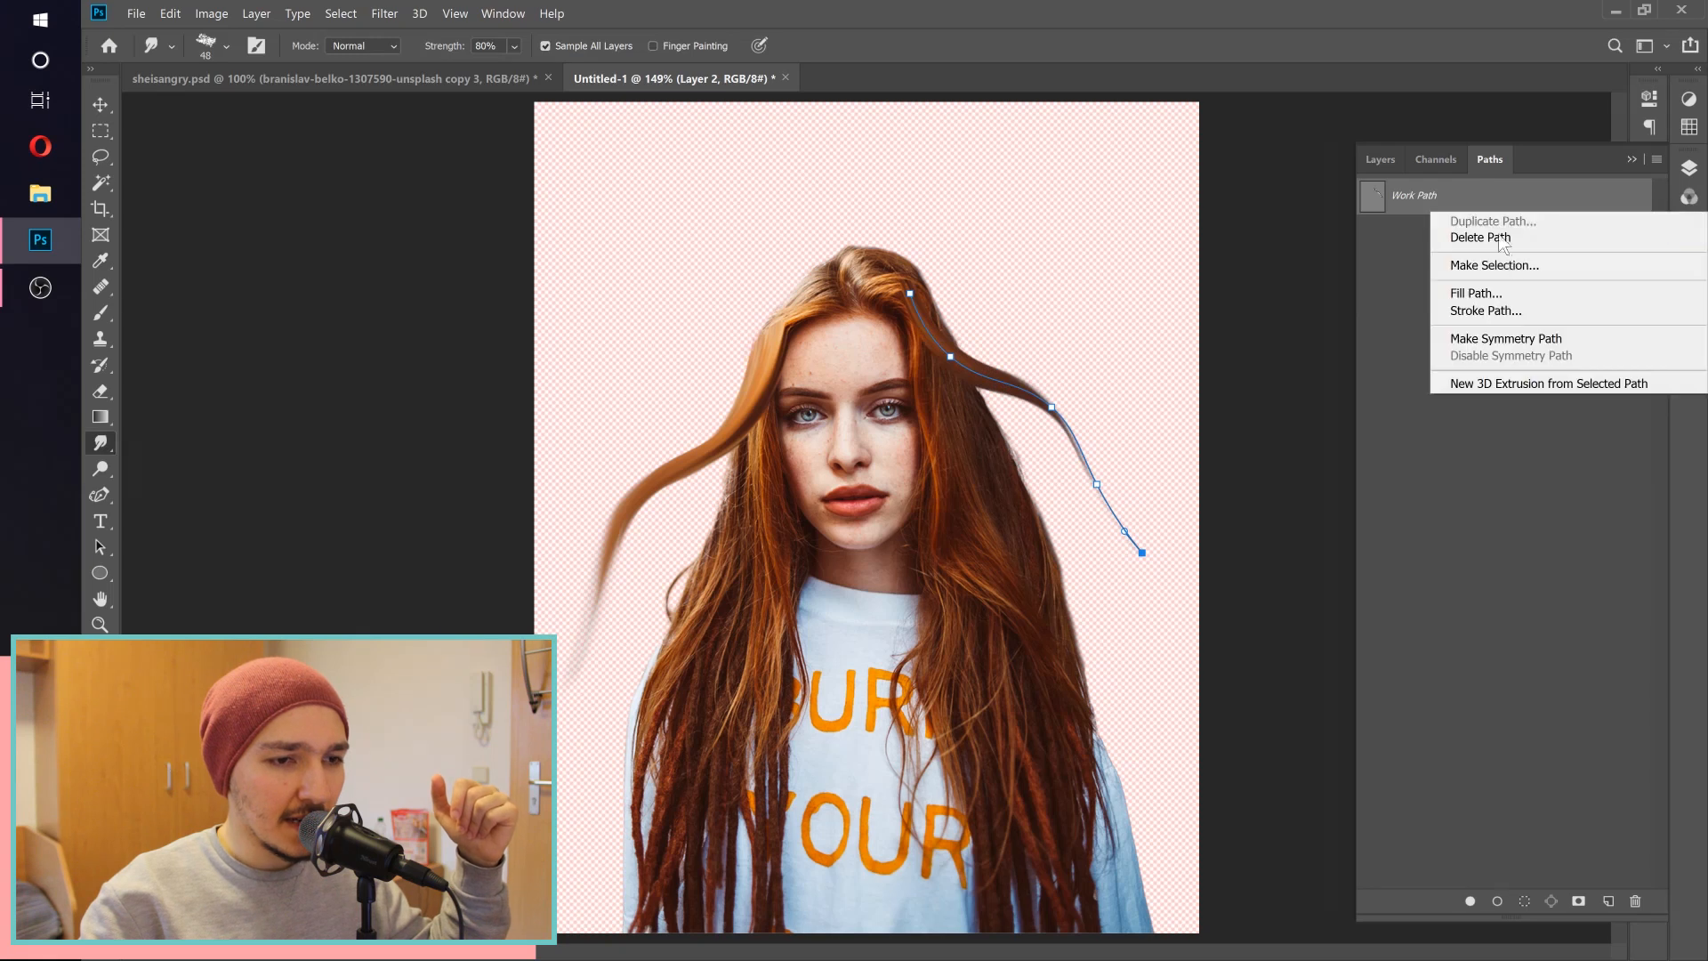
{"action": "left_click", "coordinate": [1508, 307]}
{"action": "left_click", "coordinate": [1572, 374]}
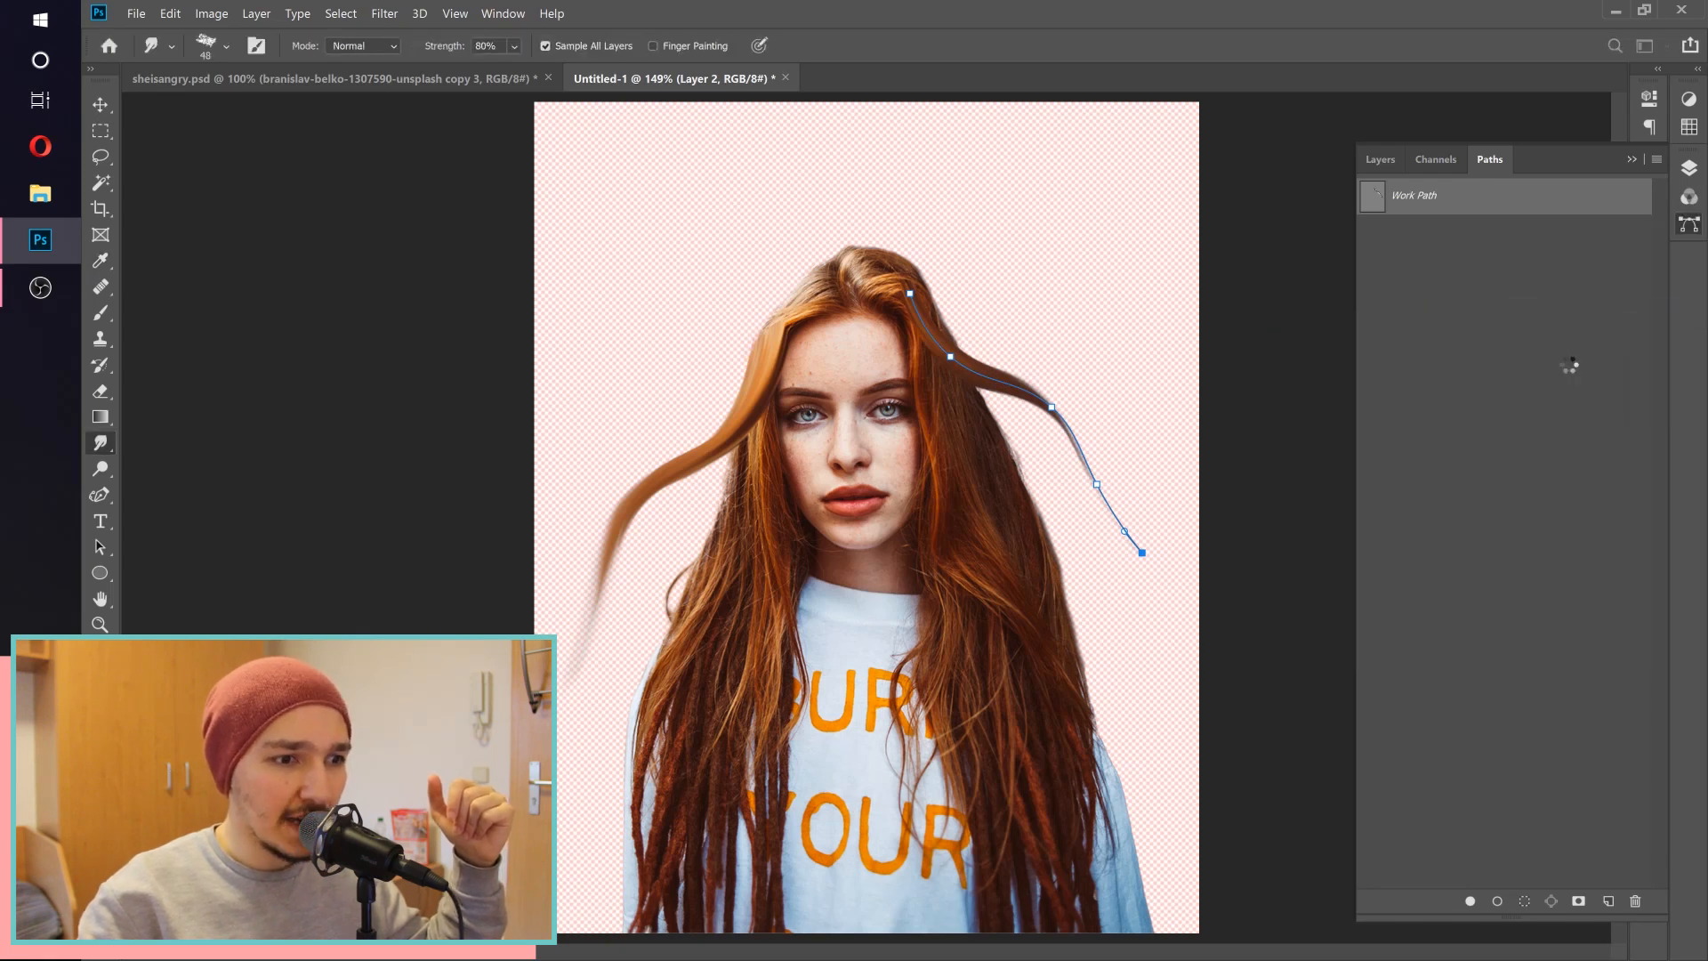
Deselect the work path and blend the root of the right hair strand into the hair with the Smudge tool on Layer 2
{"action": "left_click", "coordinate": [1537, 403]}
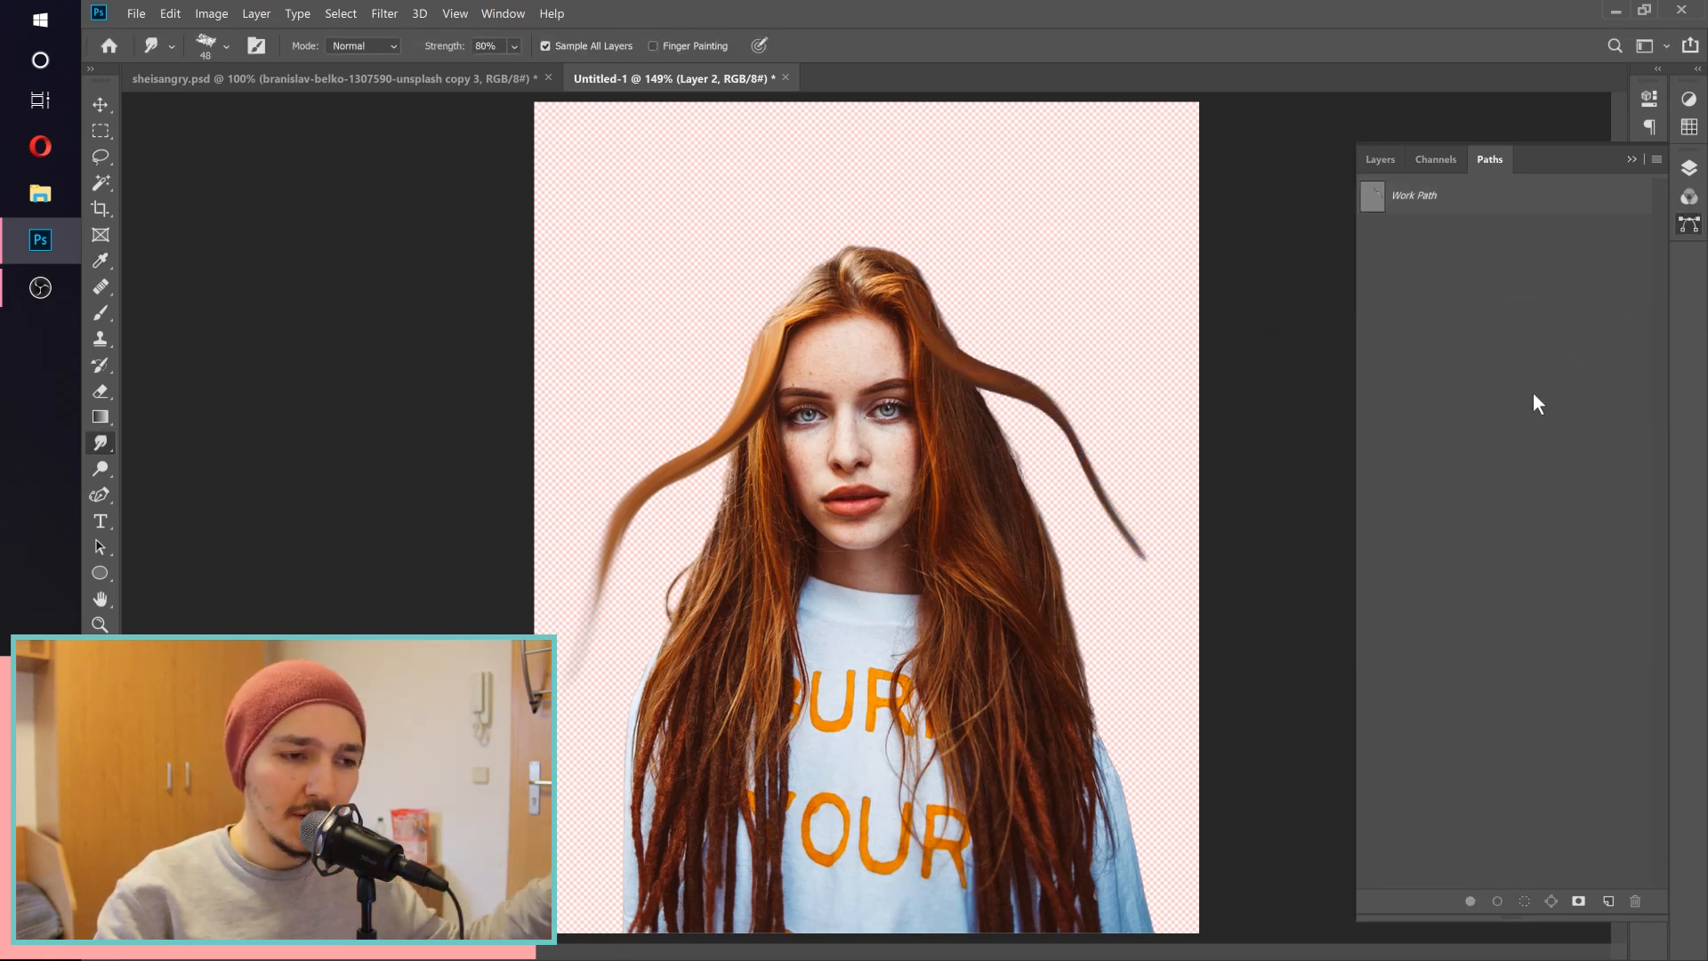
{"action": "left_click", "coordinate": [1364, 160]}
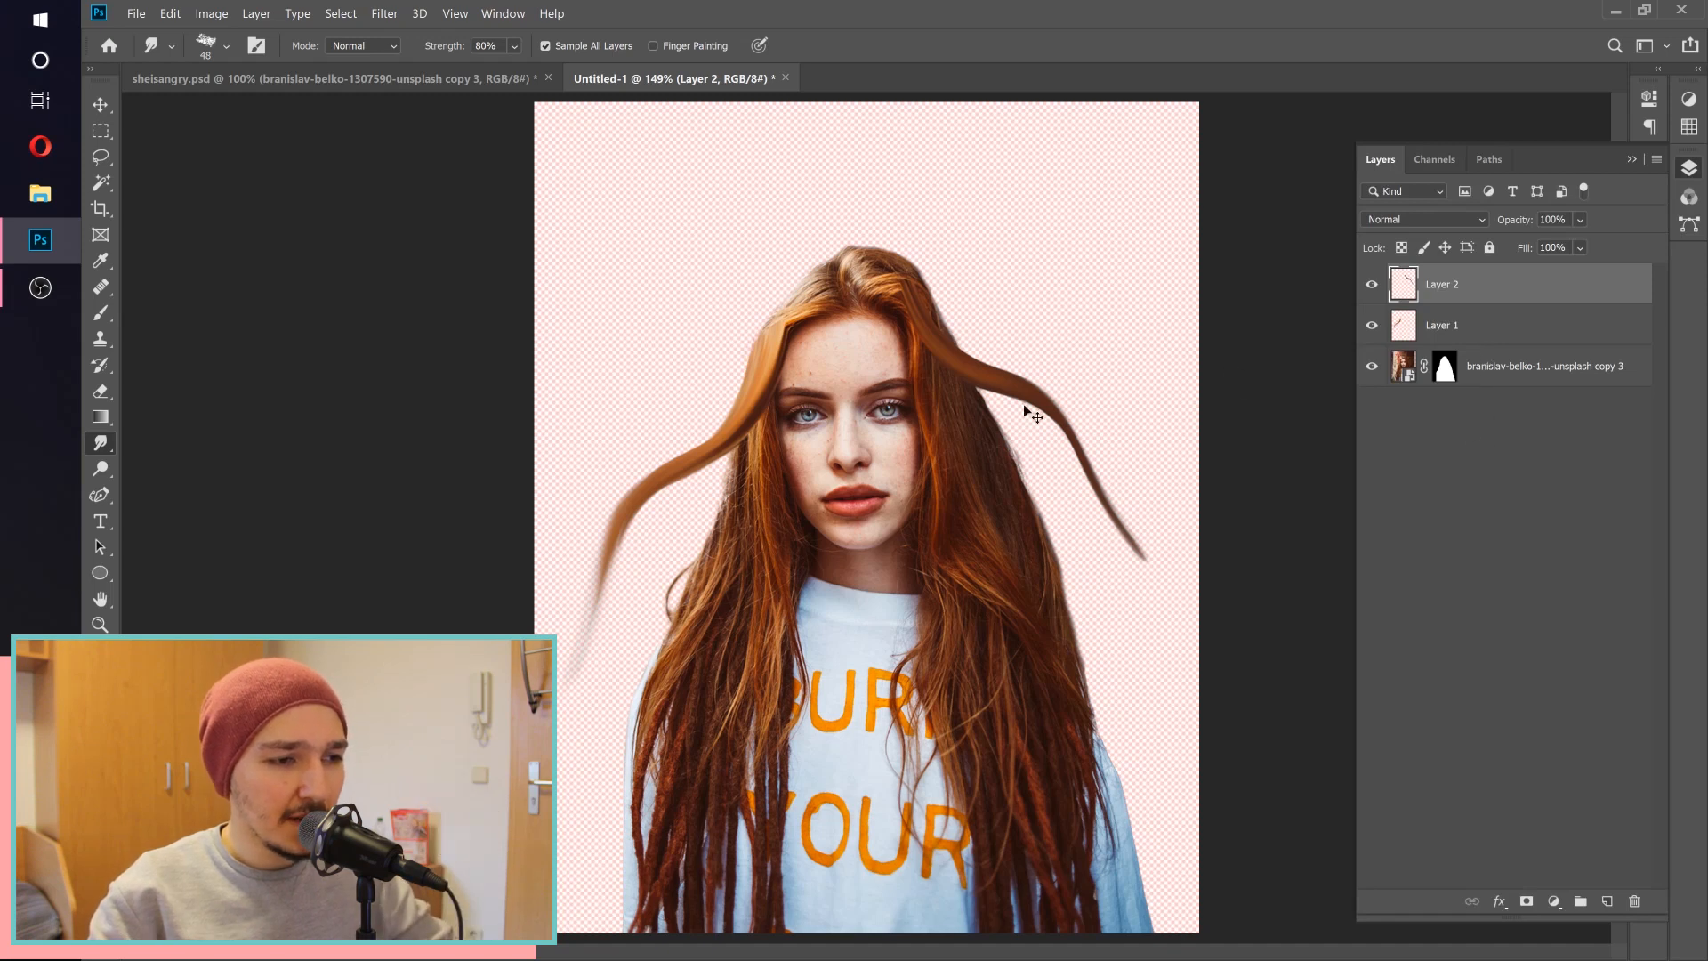
{"action": "left_click_drag", "start_coordinate": [819, 325], "coordinate": [872, 342]}
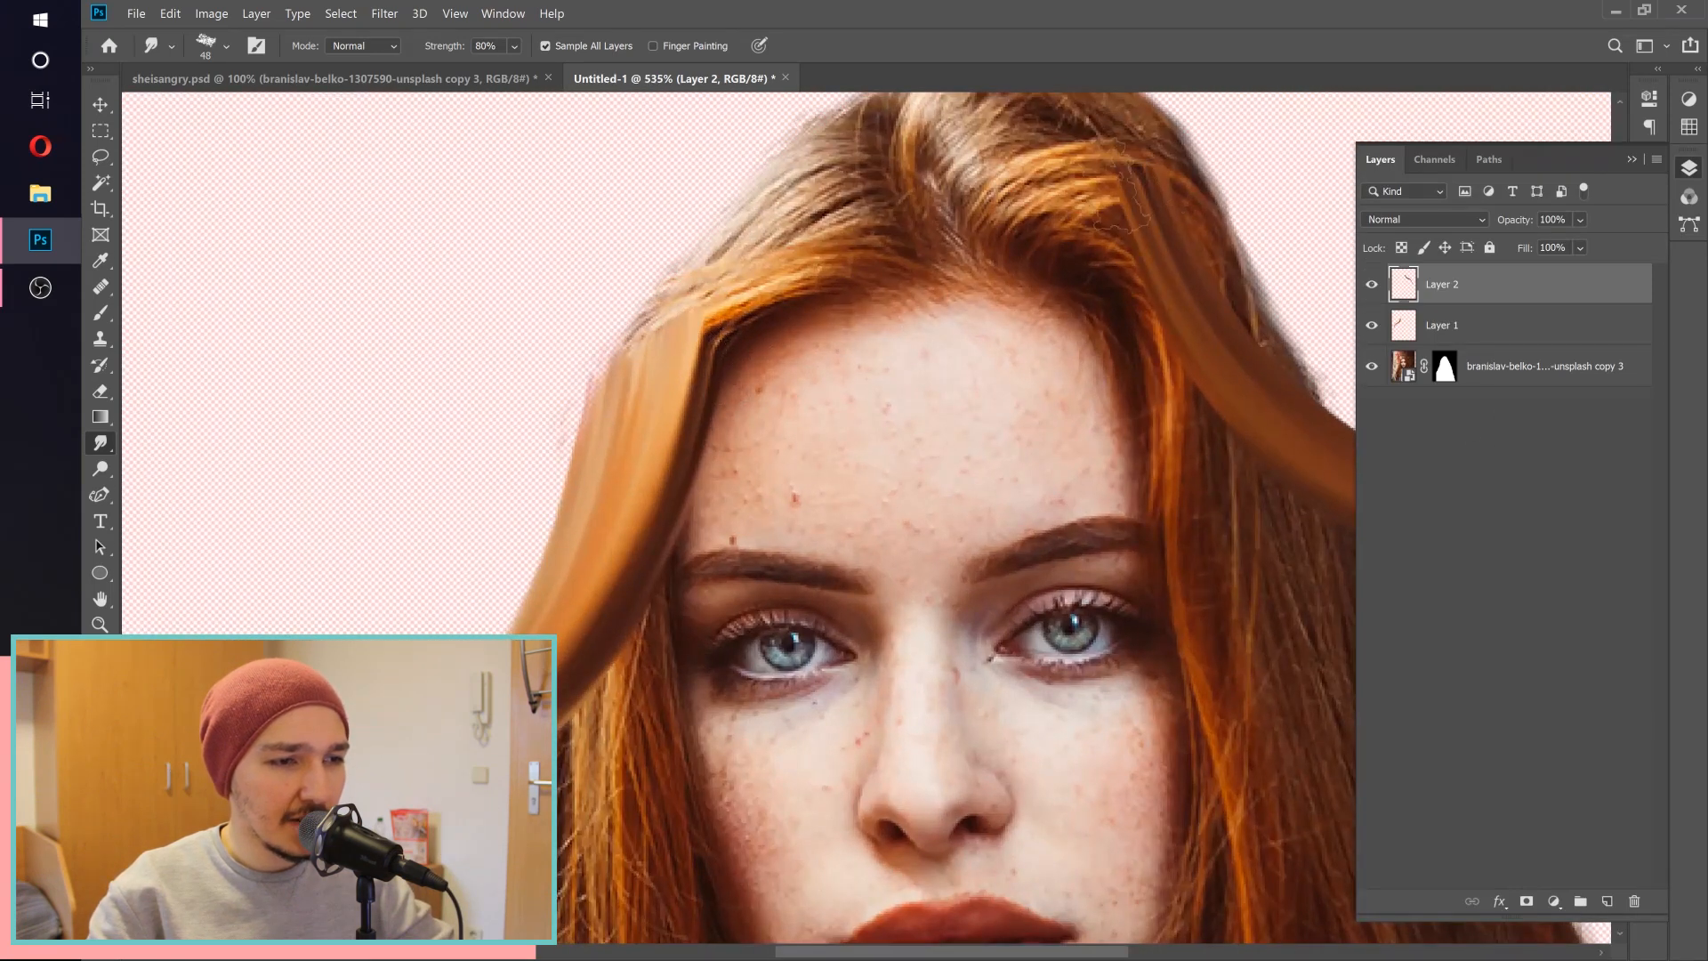
{"action": "left_click_drag", "start_coordinate": [1070, 262], "coordinate": [968, 342]}
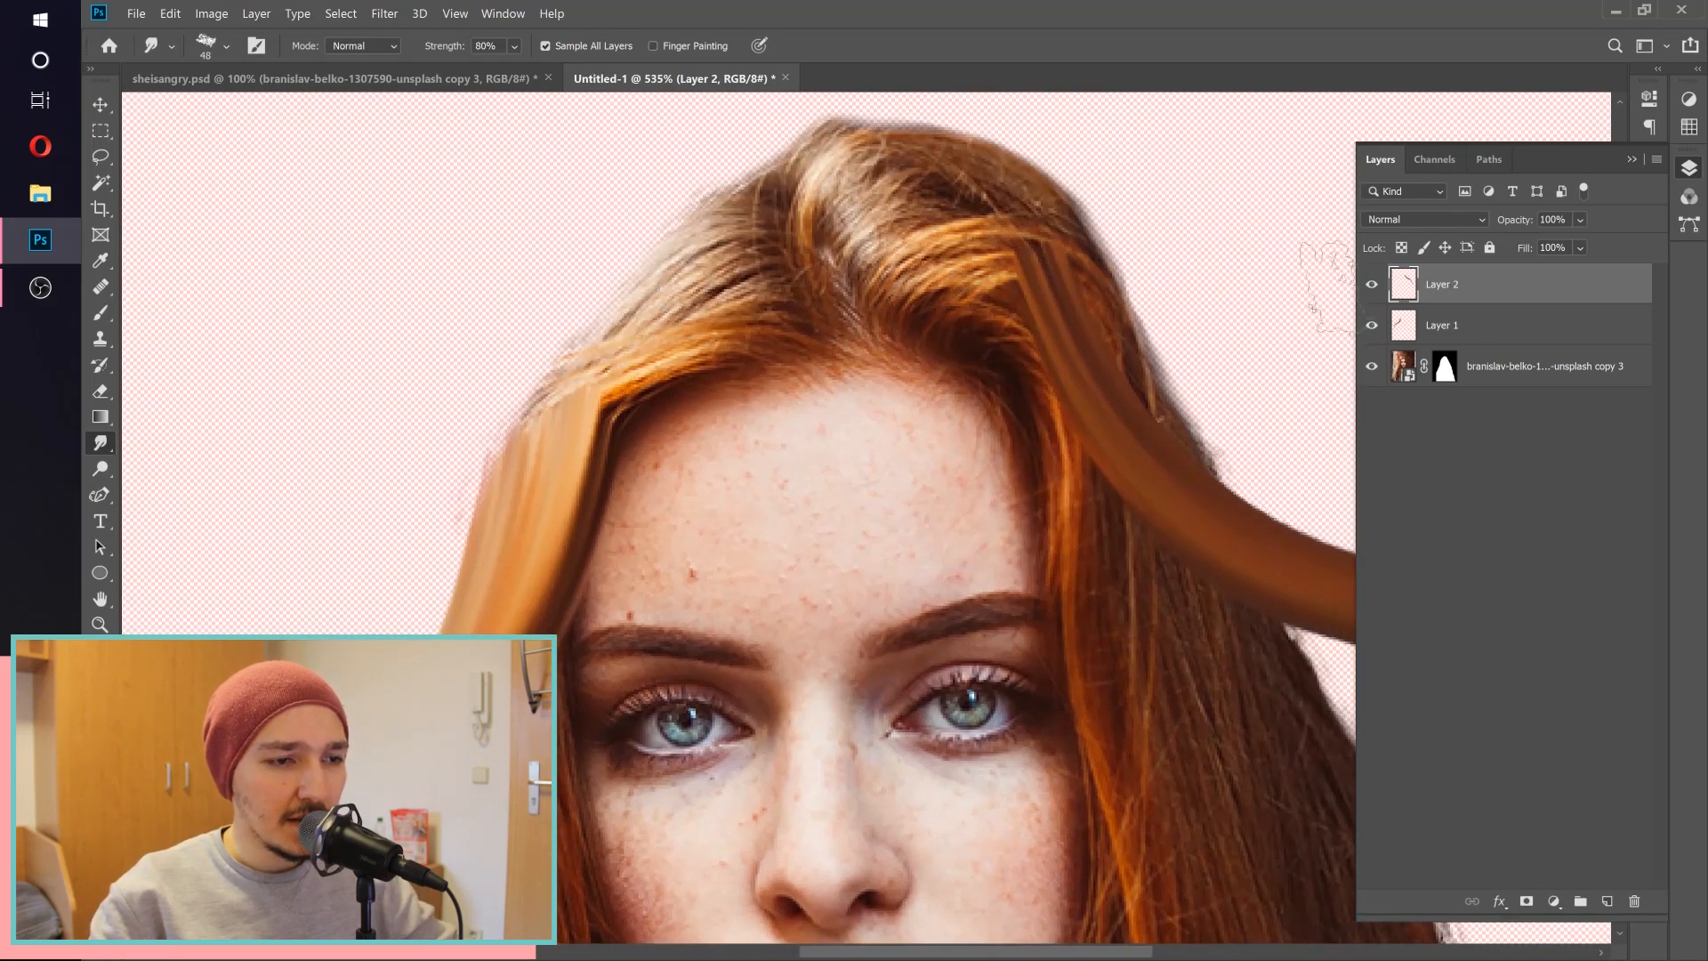
{"action": "mouse_move", "coordinate": [1051, 270]}
{"action": "left_mouse_down"}
{"action": "mouse_move", "coordinate": [1040, 300]}
{"action": "mouse_move", "coordinate": [998, 296]}
{"action": "left_mouse_up"}
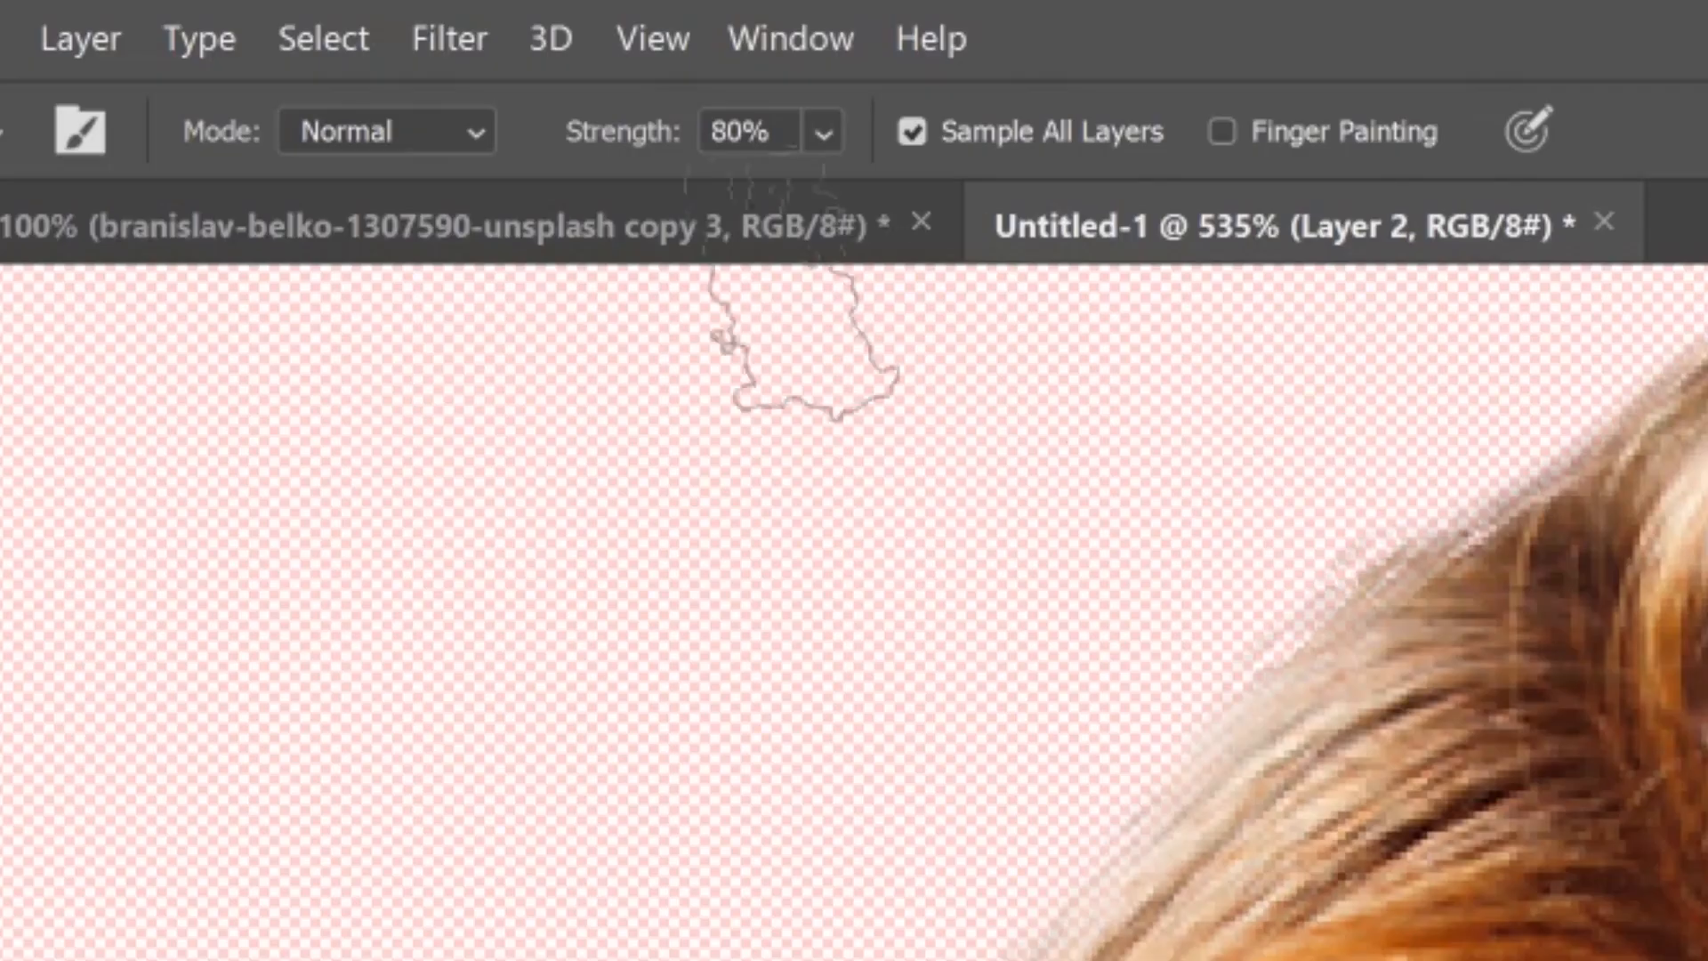
Set the Smudge tool's strength to 40%
{"action": "left_click_drag", "start_coordinate": [503, 49], "coordinate": [468, 46]}
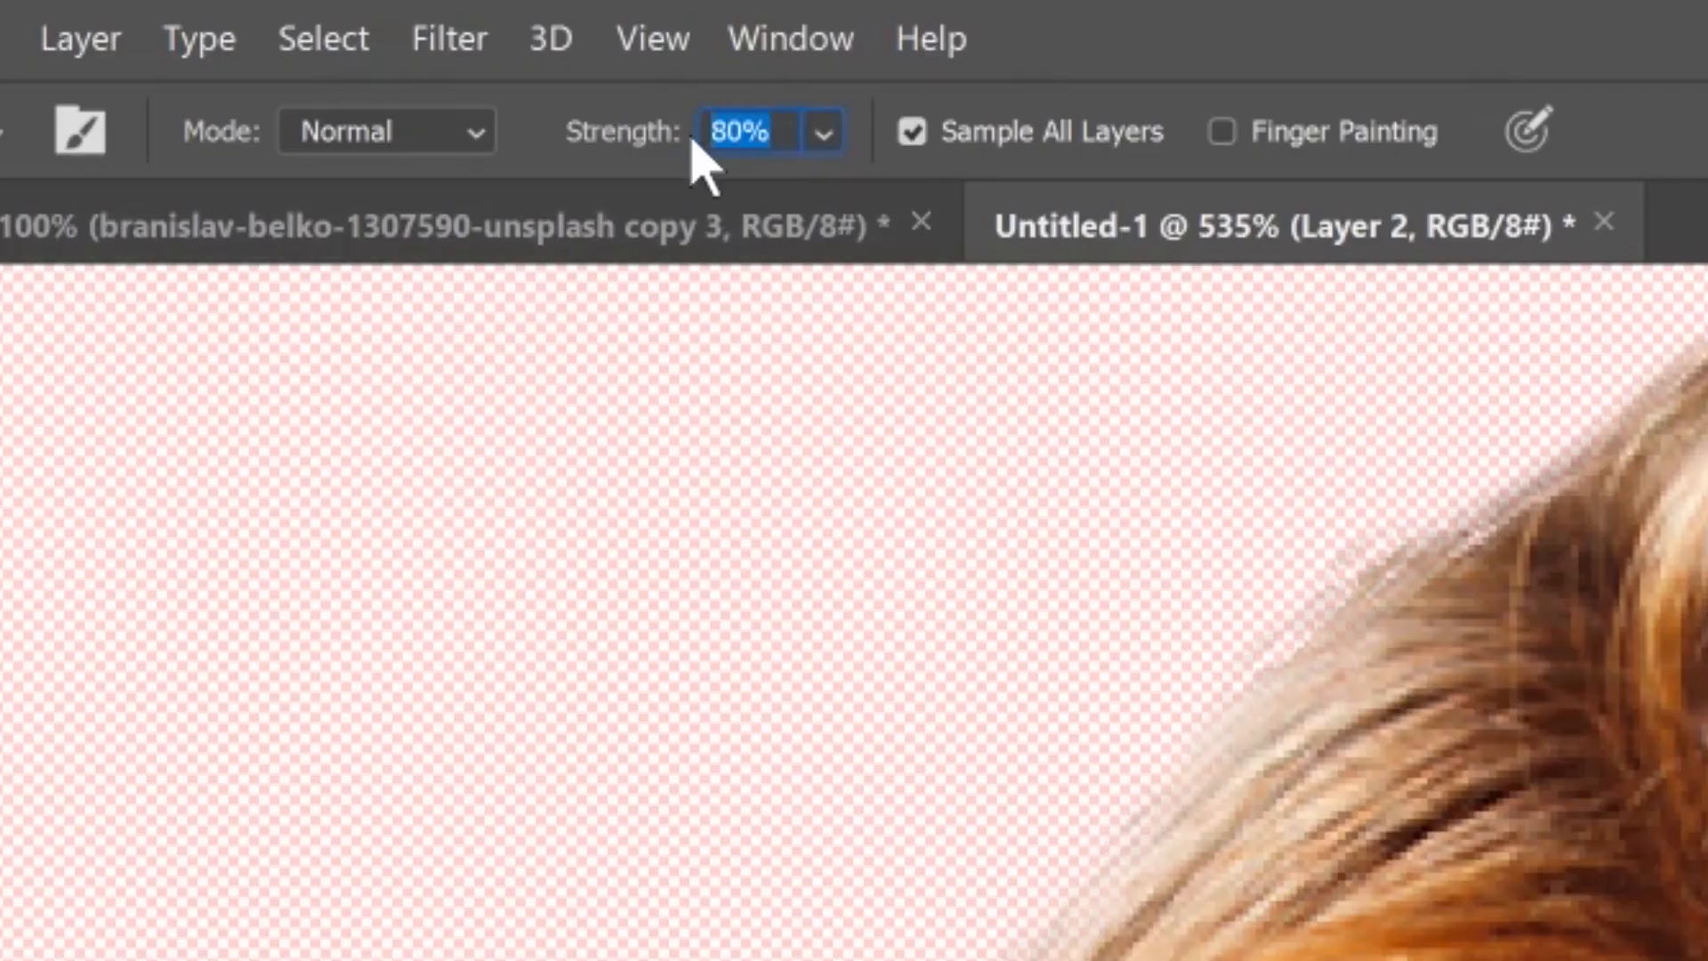
{"action": "type", "text": "4%"}
{"action": "key", "text": "Return"}
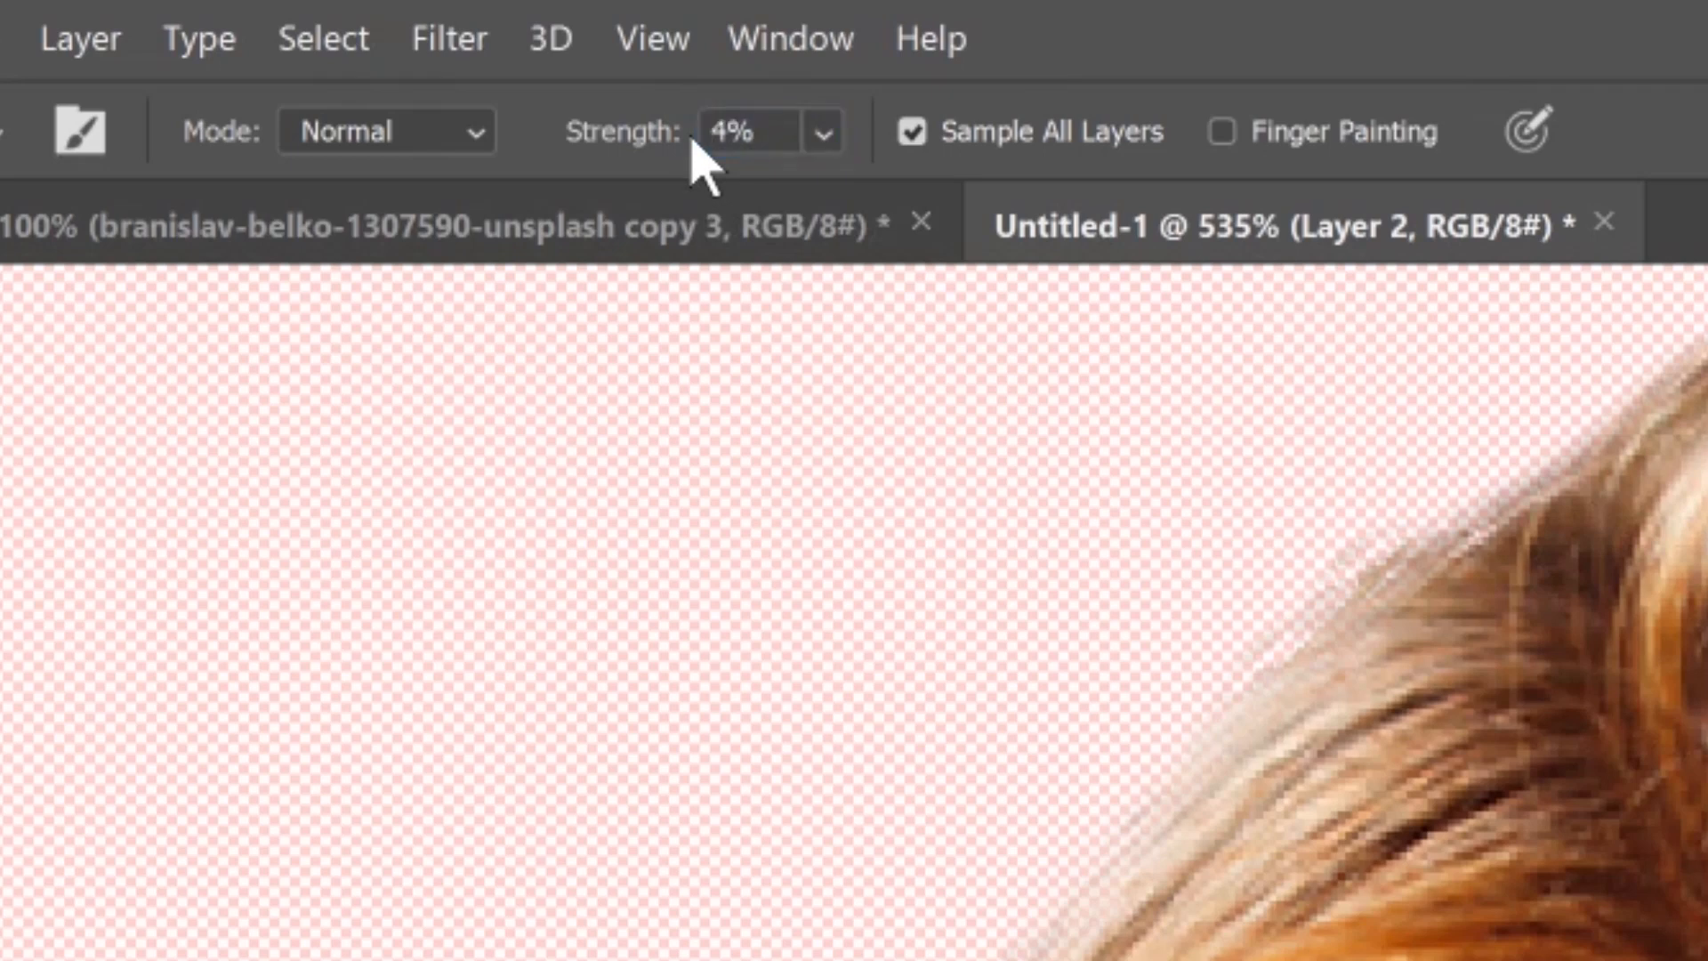
{"action": "left_click", "coordinate": [709, 131]}
{"action": "type", "text": "4"}
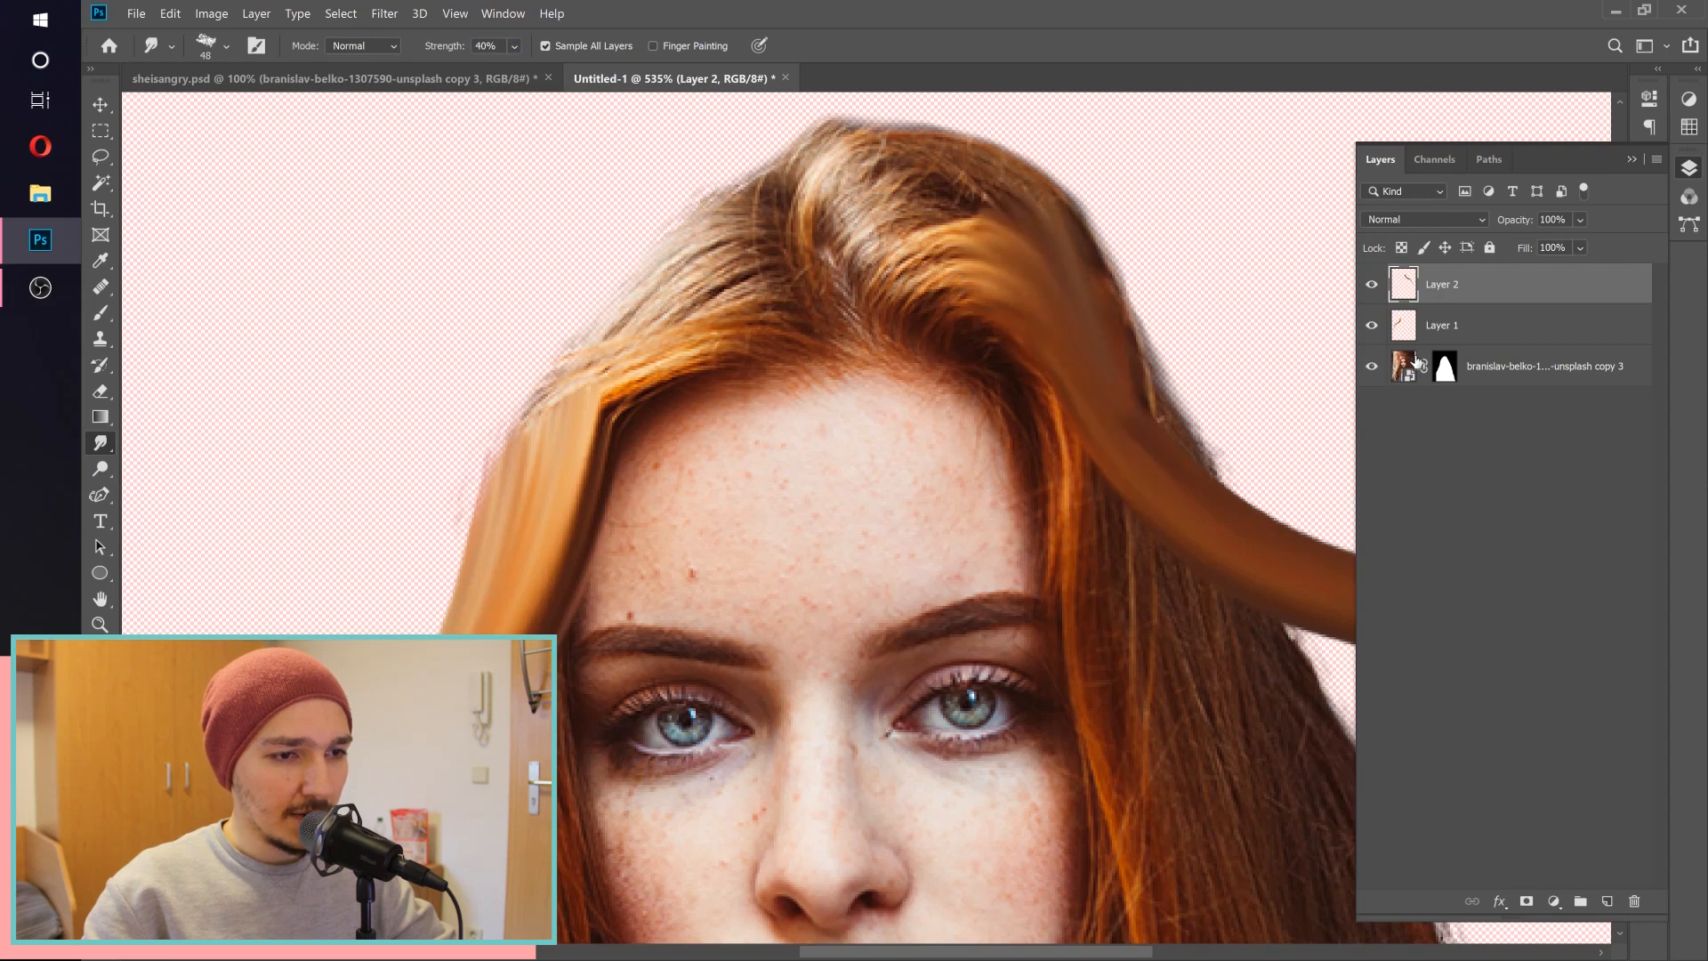
Blend the root of the left hair strand into the surrounding hair with several short Smudge strokes on Layer 1
{"action": "left_click", "coordinate": [1432, 333]}
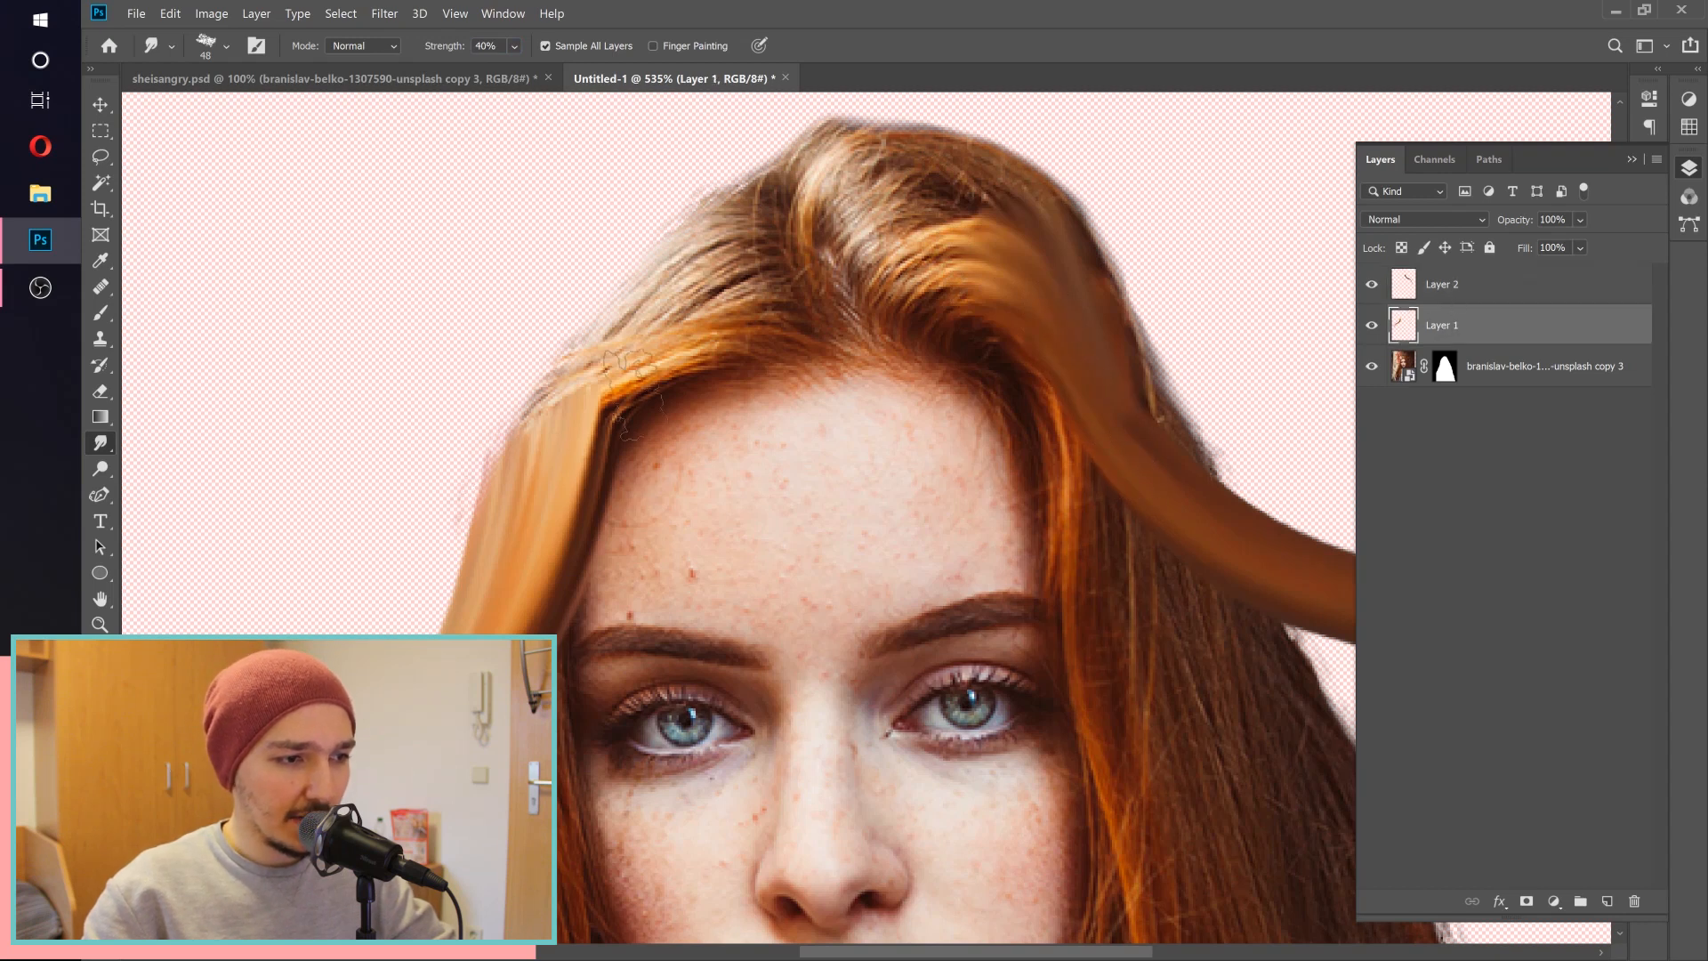
{"action": "right_click", "coordinate": [623, 369]}
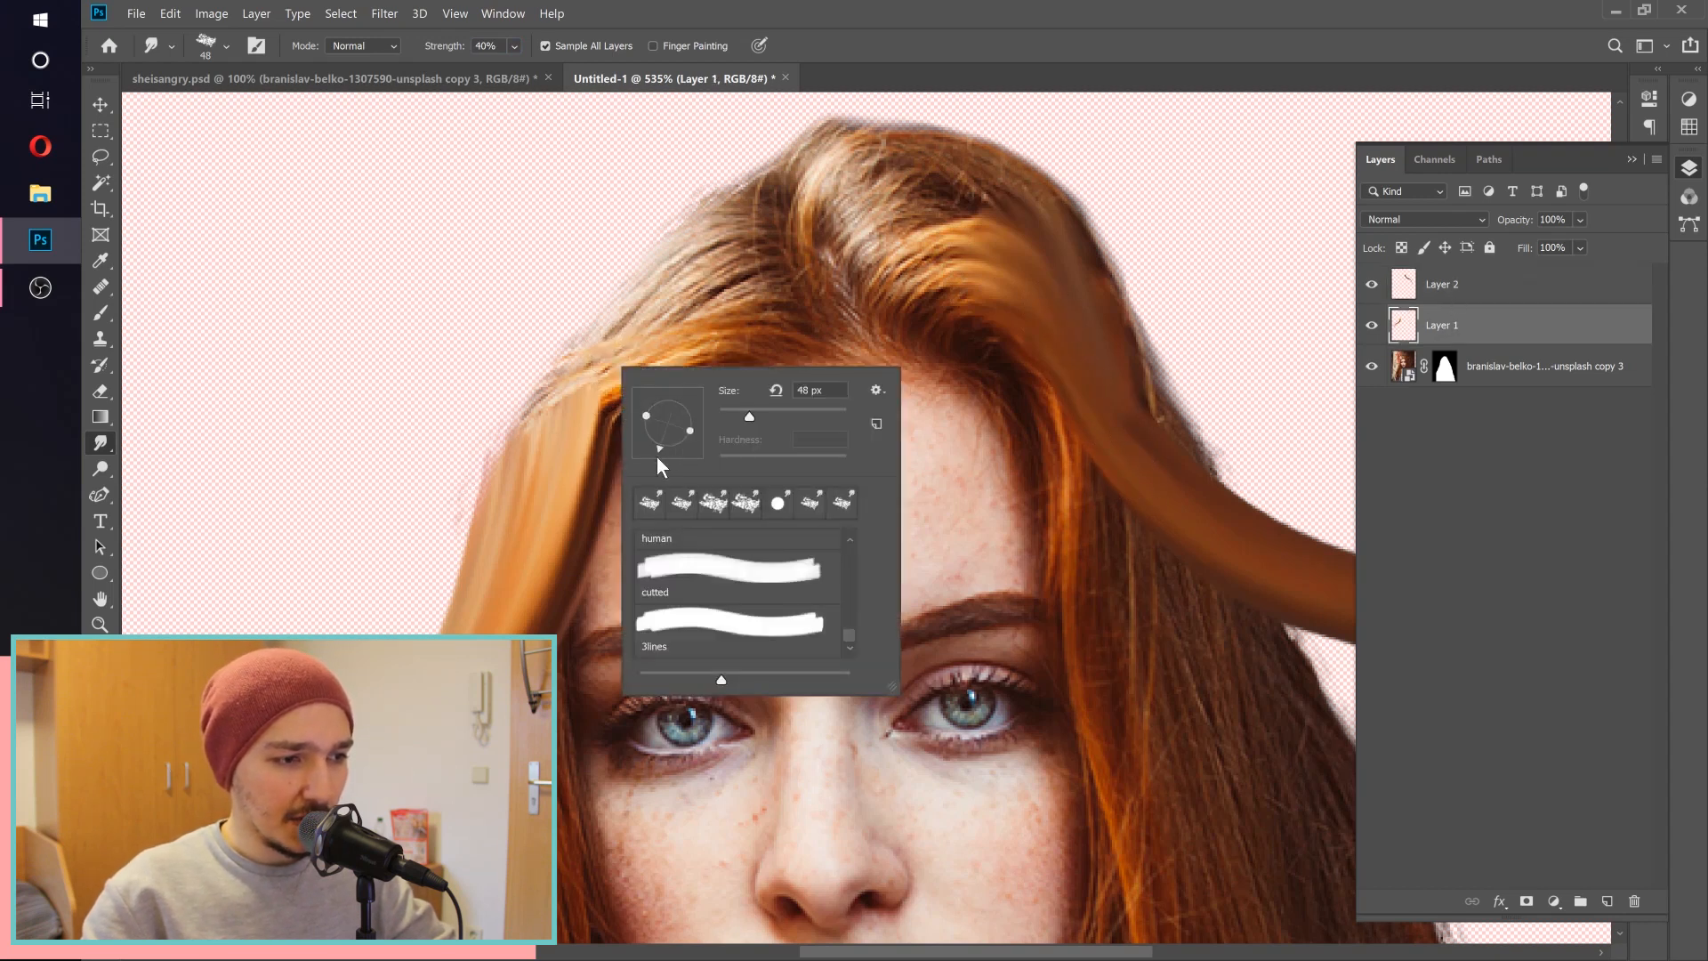
{"action": "left_click", "coordinate": [576, 434]}
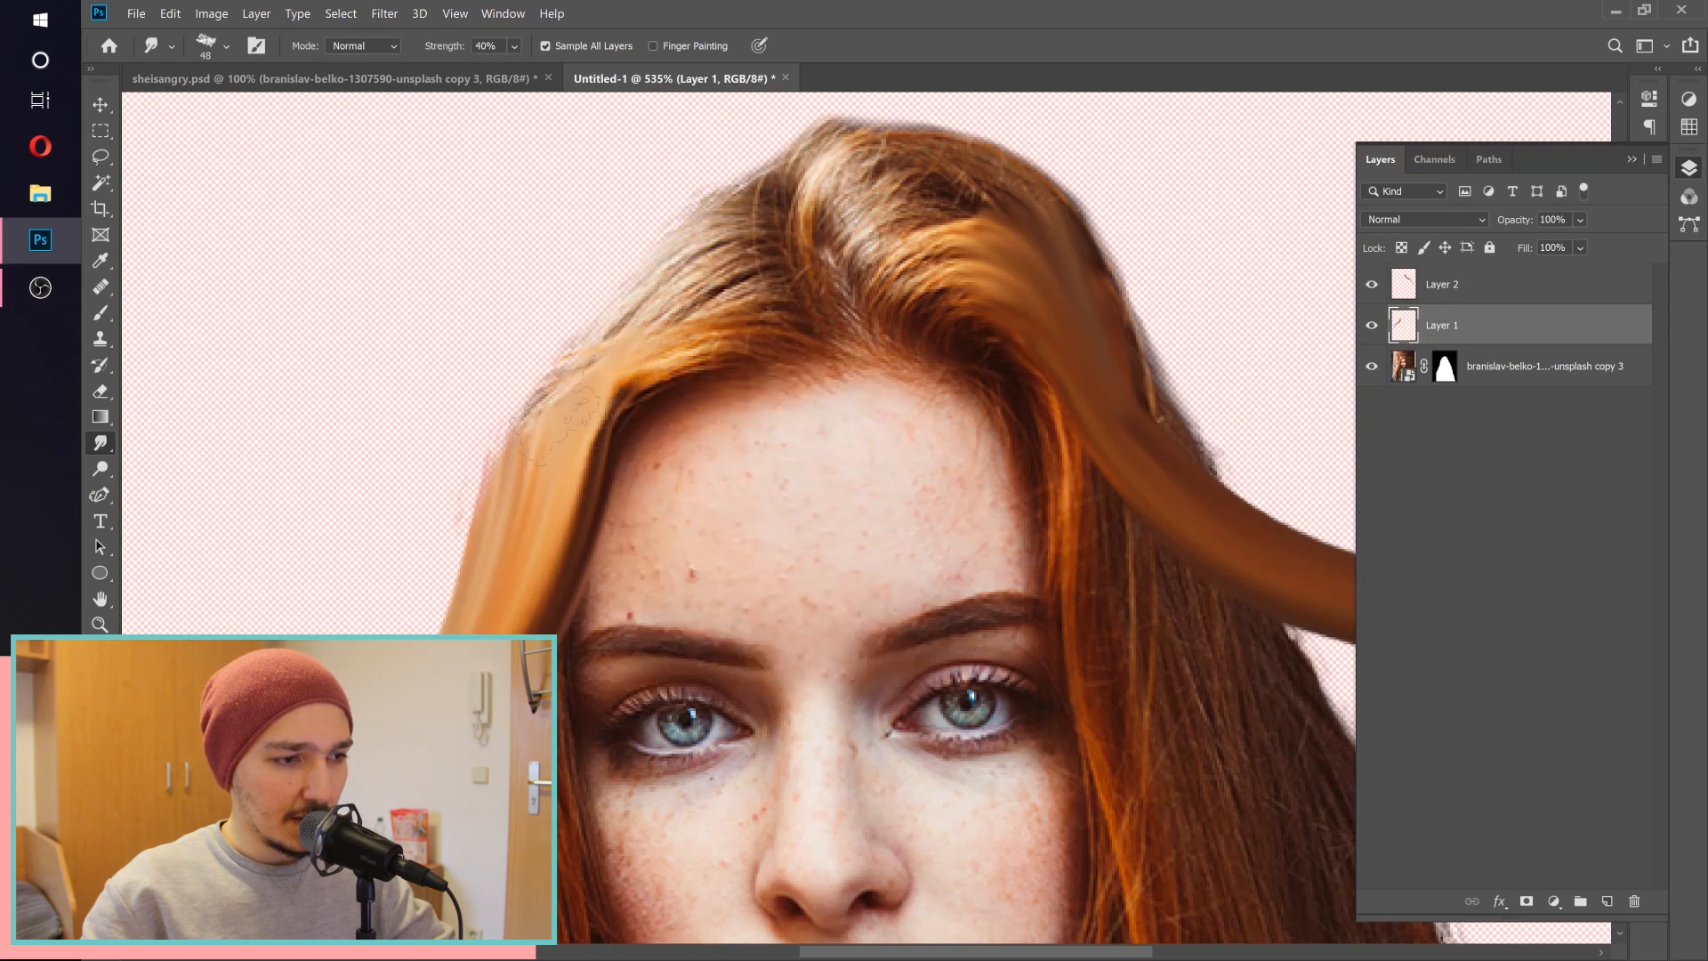
{"action": "mouse_move", "coordinate": [595, 375]}
{"action": "left_mouse_down"}
{"action": "mouse_move", "coordinate": [642, 347]}
{"action": "mouse_move", "coordinate": [626, 355]}
{"action": "left_mouse_up"}
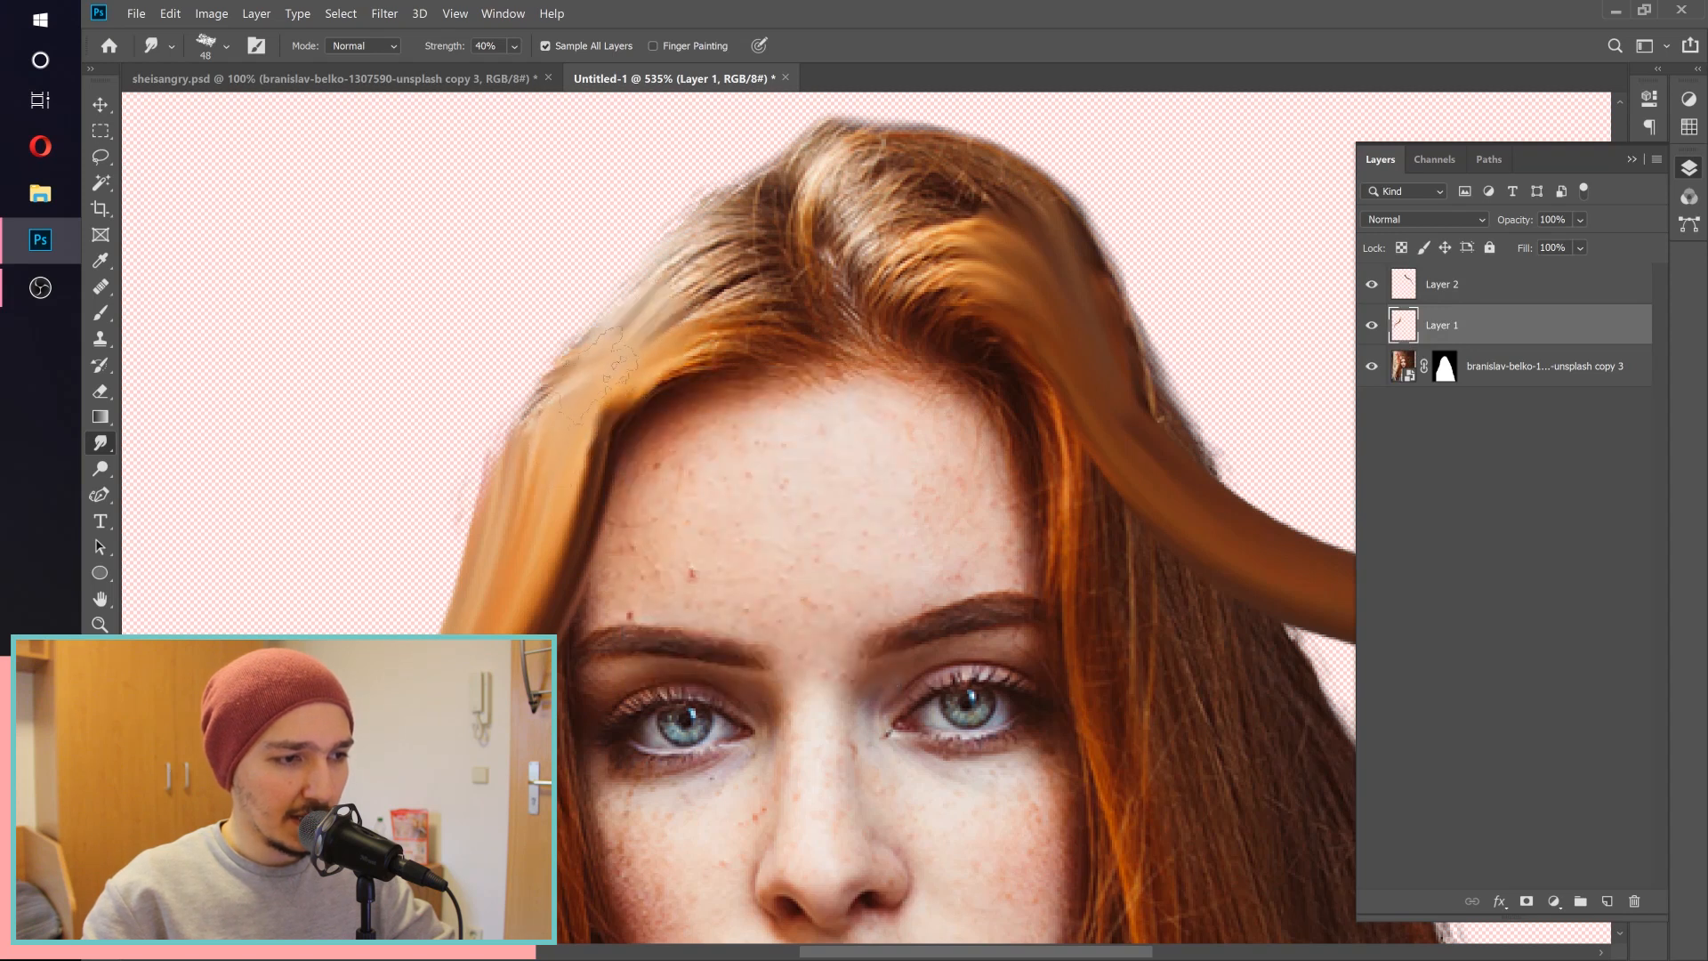
{"action": "mouse_move", "coordinate": [569, 405]}
{"action": "left_mouse_down"}
{"action": "mouse_move", "coordinate": [507, 453]}
{"action": "mouse_move", "coordinate": [596, 378]}
{"action": "left_mouse_up"}
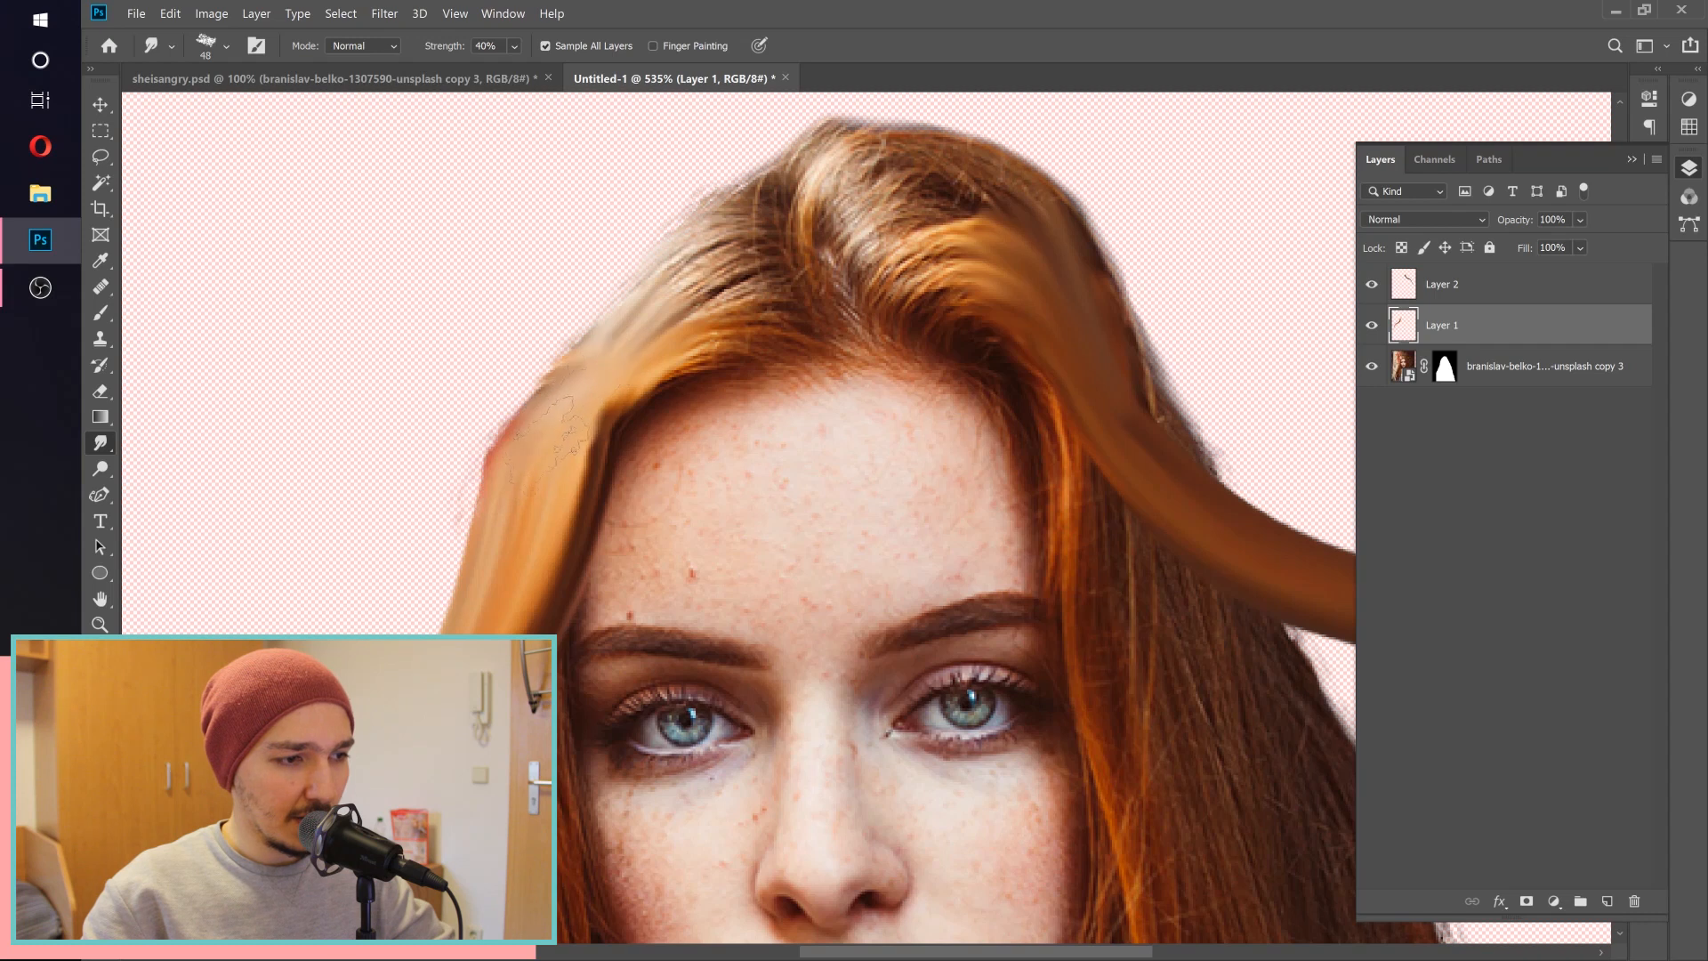
{"action": "left_click_drag", "start_coordinate": [724, 360], "coordinate": [663, 385]}
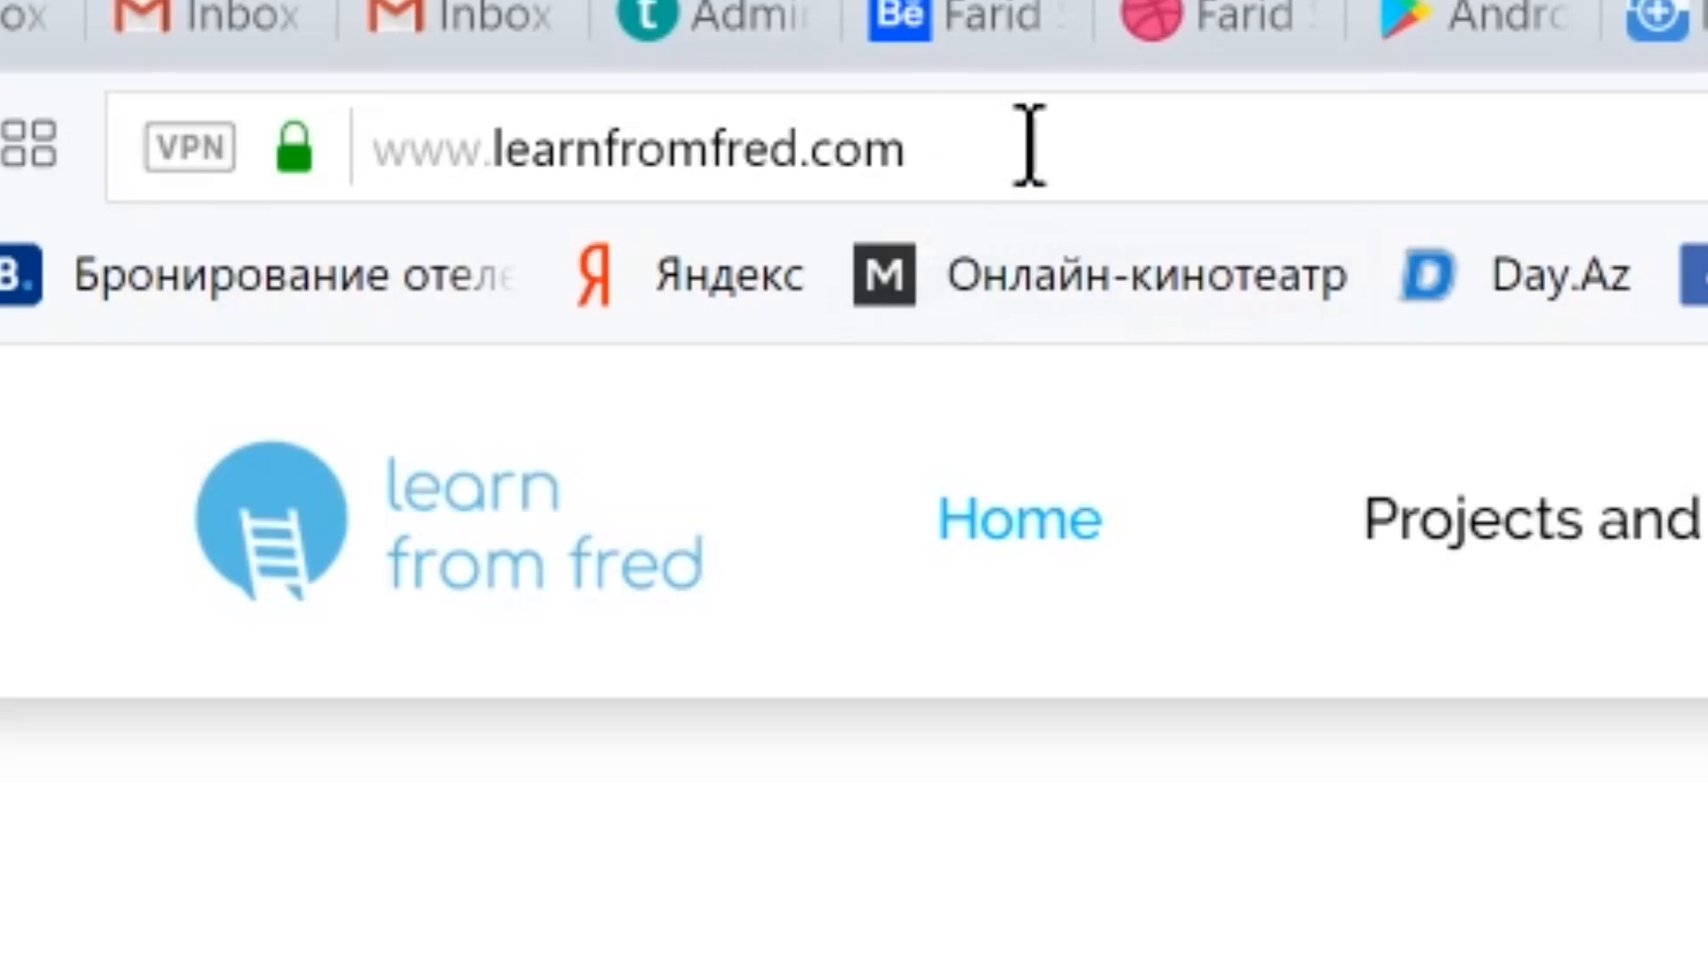
{"action": "left_click_drag", "start_coordinate": [495, 50], "coordinate": [328, 50]}
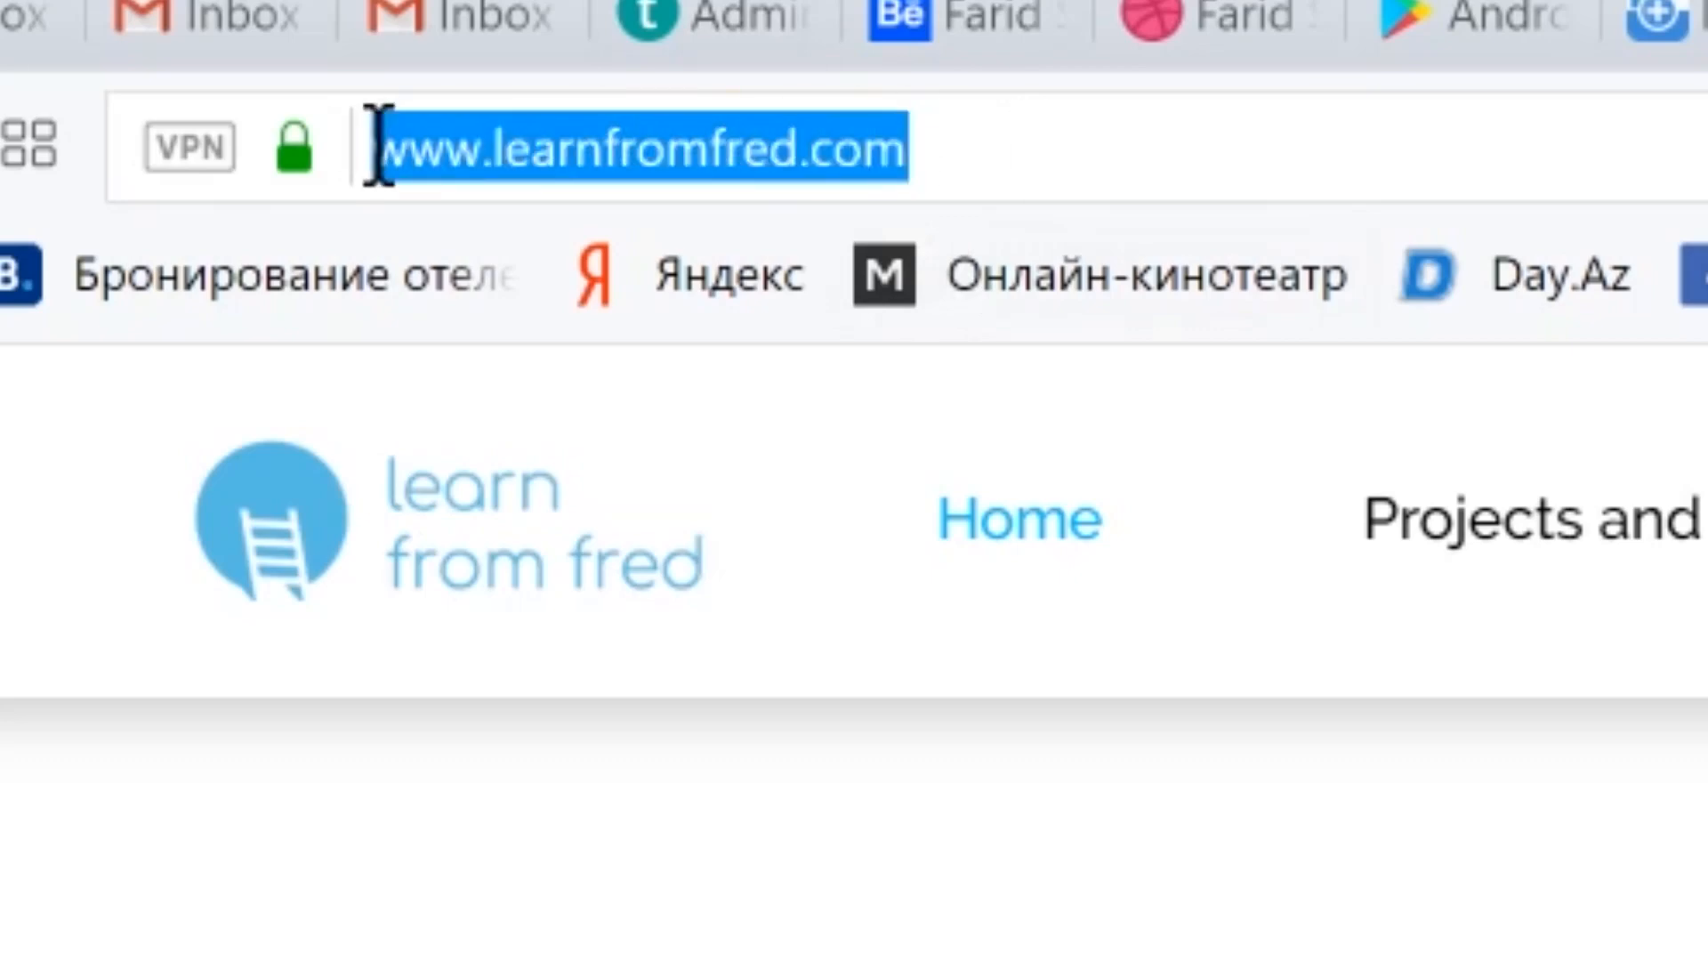
{"action": "left_click", "coordinate": [480, 55]}
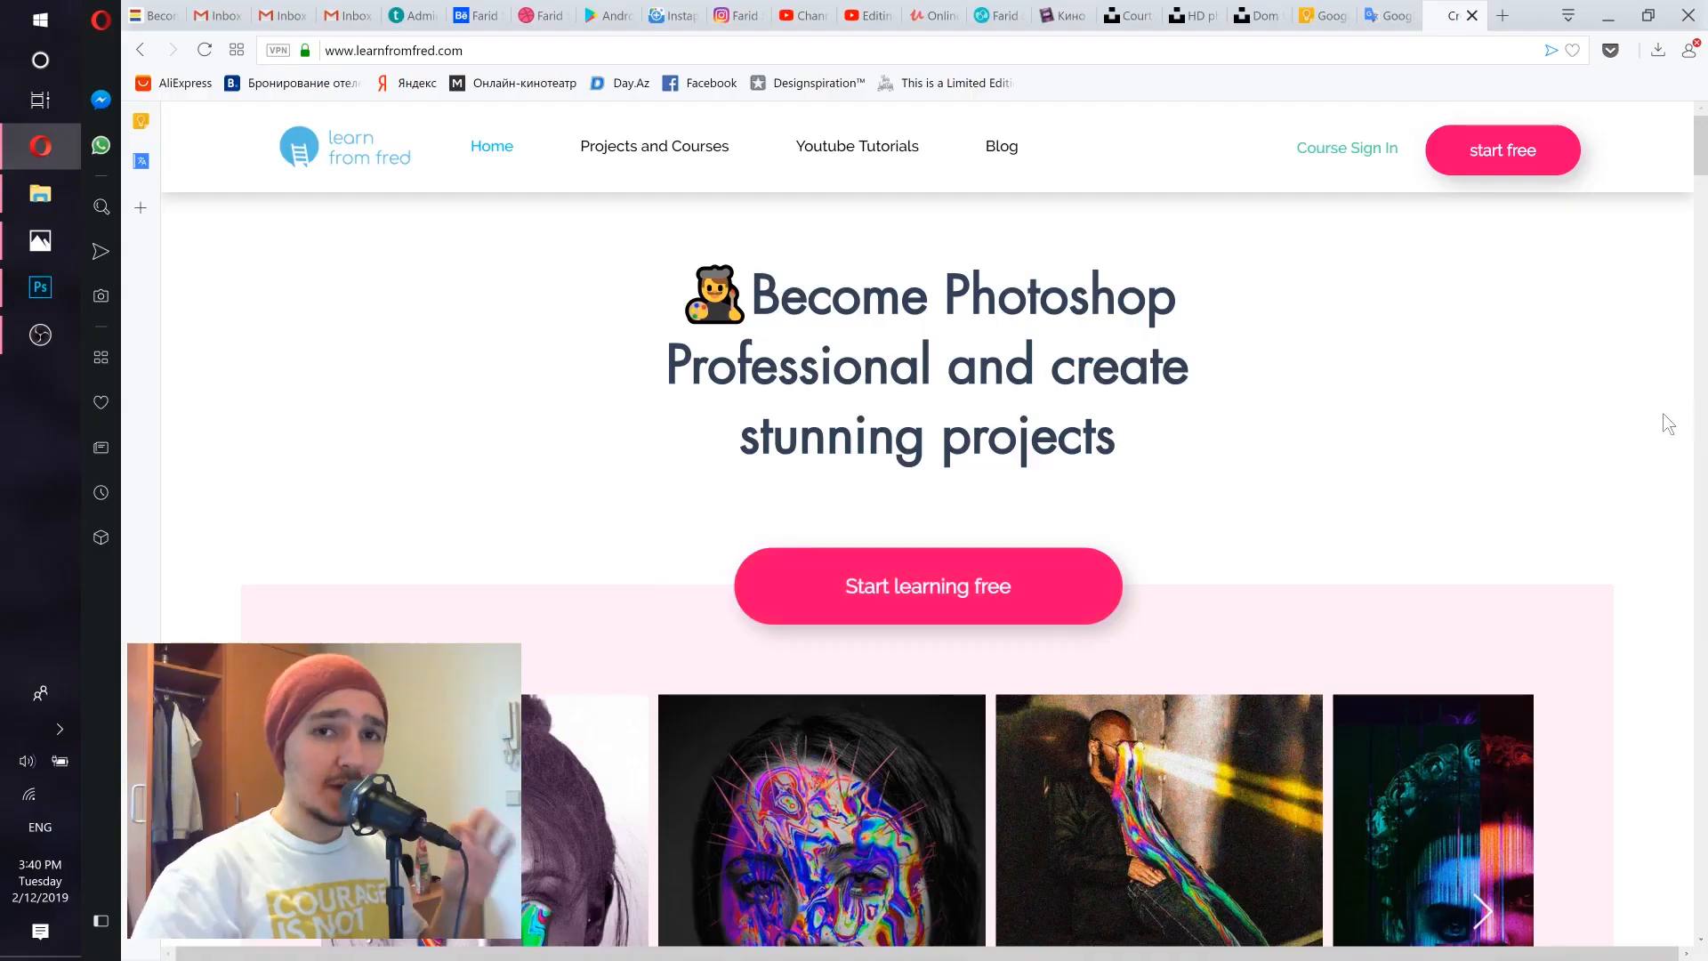
{"action": "left_click_drag", "start_coordinate": [1701, 147], "coordinate": [1702, 494]}
{"action": "left_click", "coordinate": [1642, 598]}
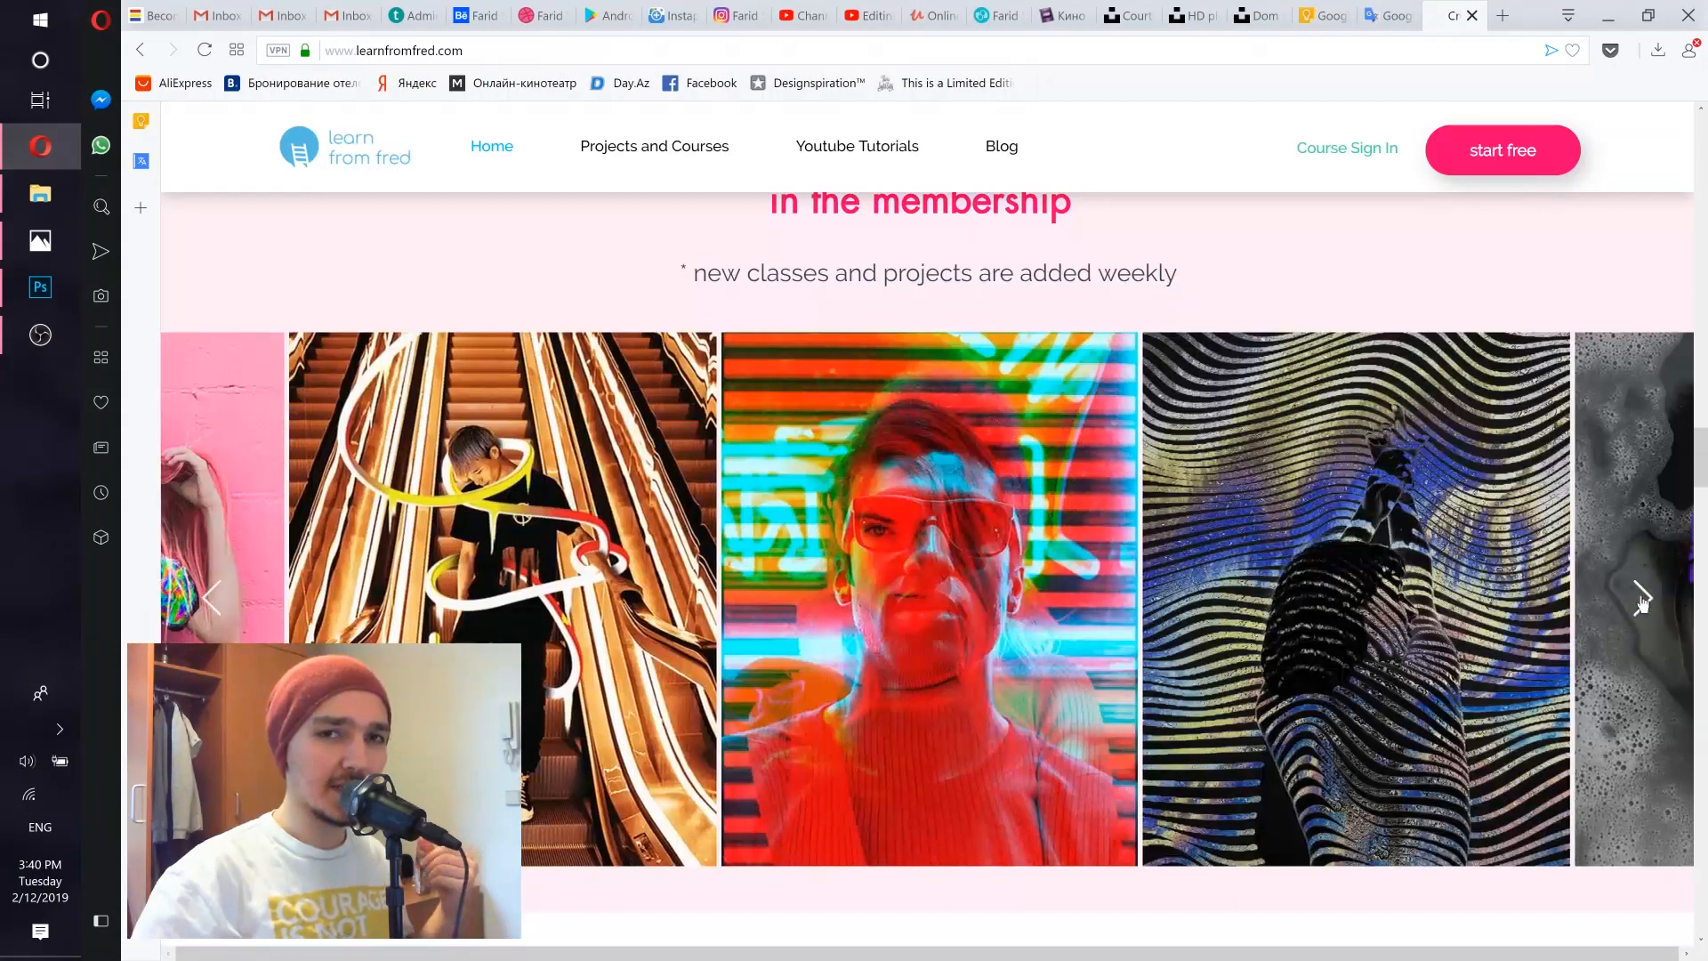
{"action": "left_click", "coordinate": [1643, 603]}
{"action": "left_click", "coordinate": [1643, 603]}
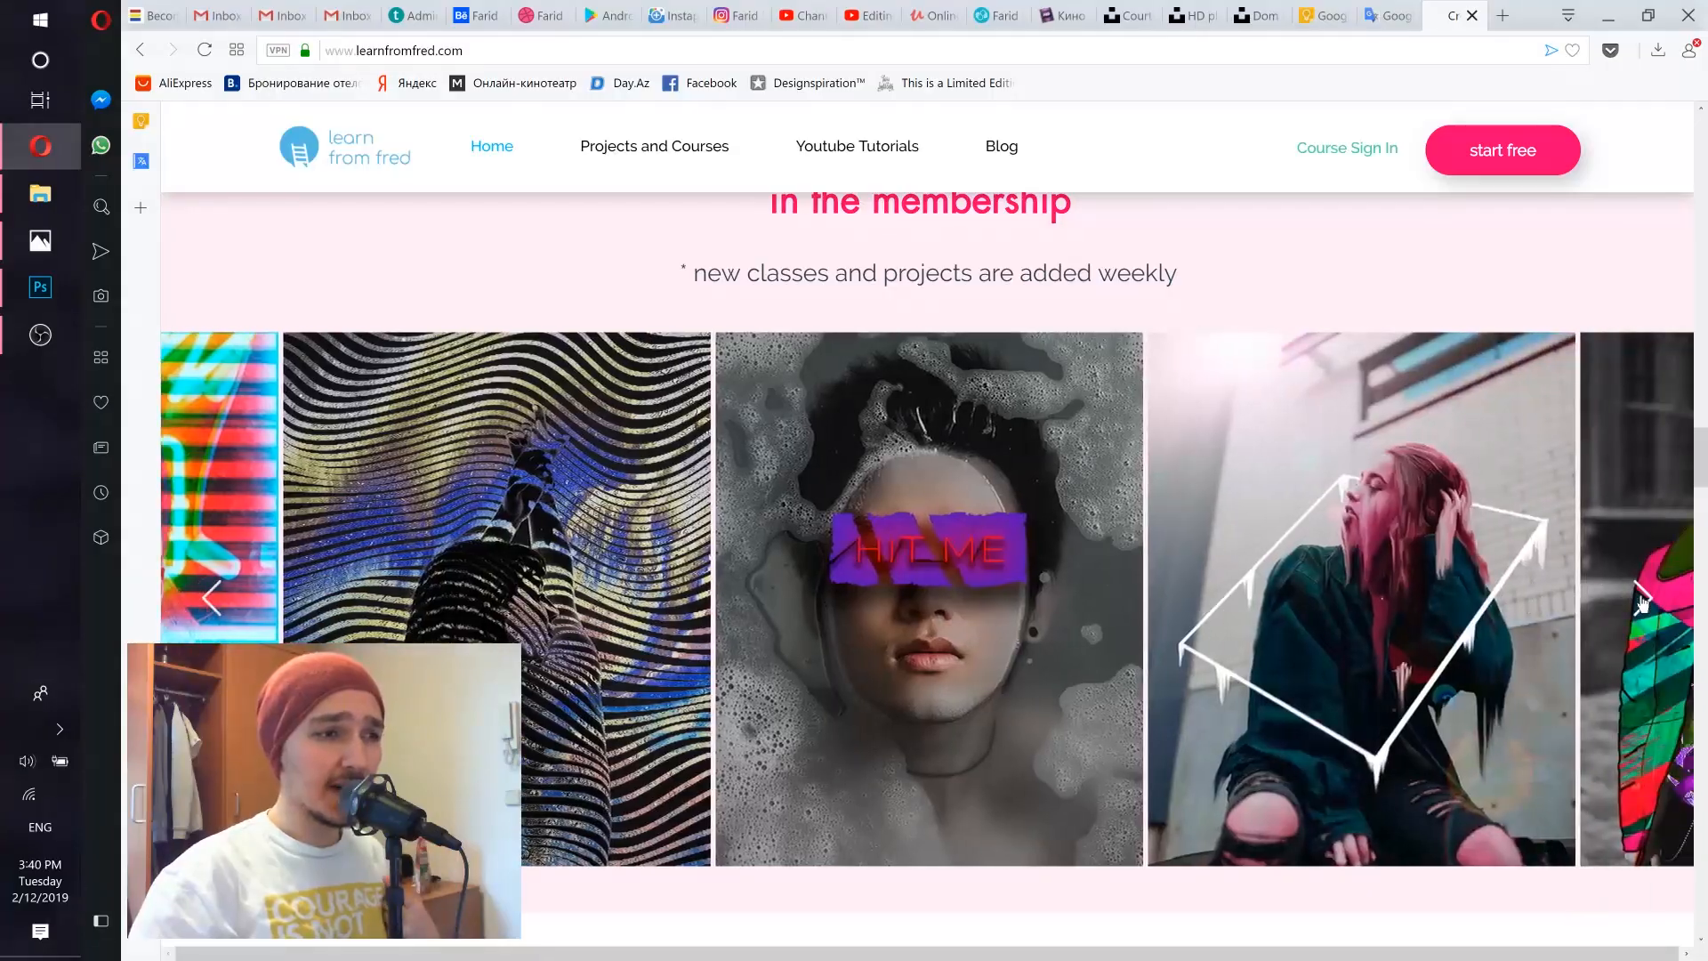